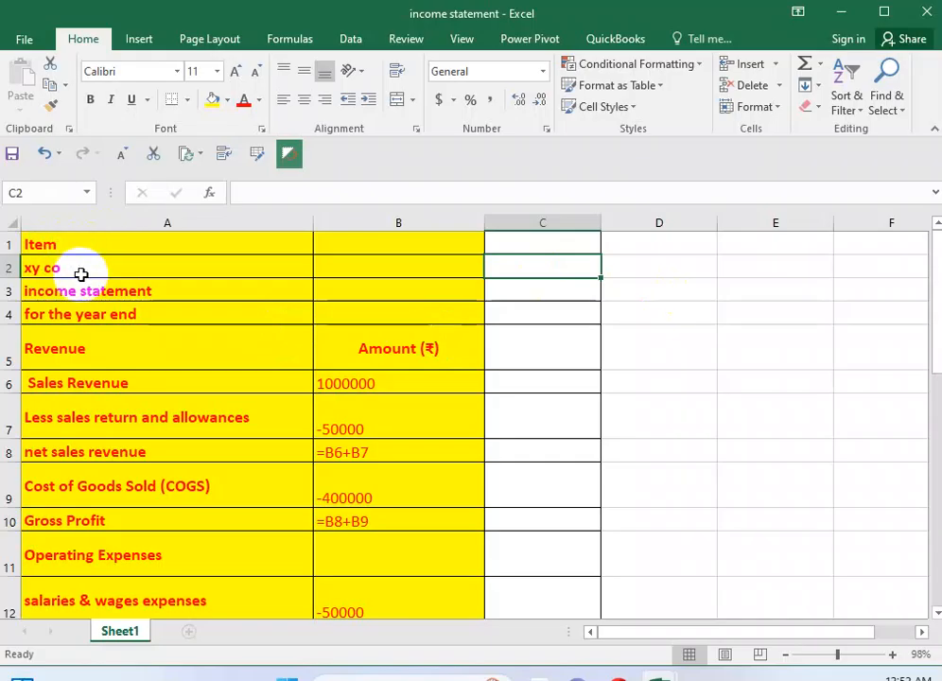
Enter 2025 as the year beside the "for the year end" label in cell B4
{"action": "left_click", "coordinate": [83, 273]}
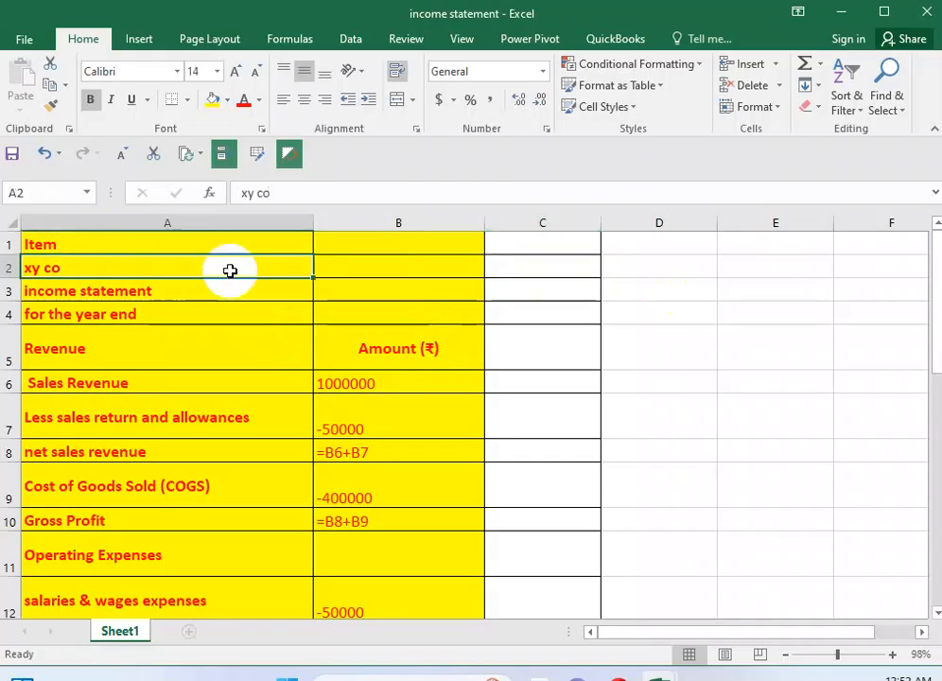
{"action": "left_click", "coordinate": [123, 315]}
{"action": "left_click", "coordinate": [386, 306]}
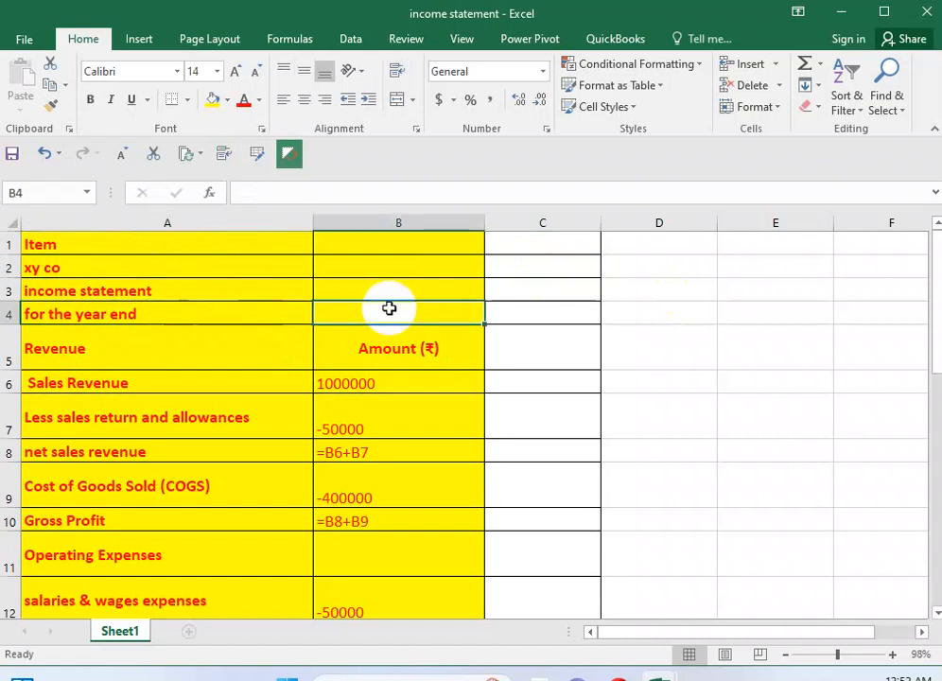
{"action": "type", "text": "202"}
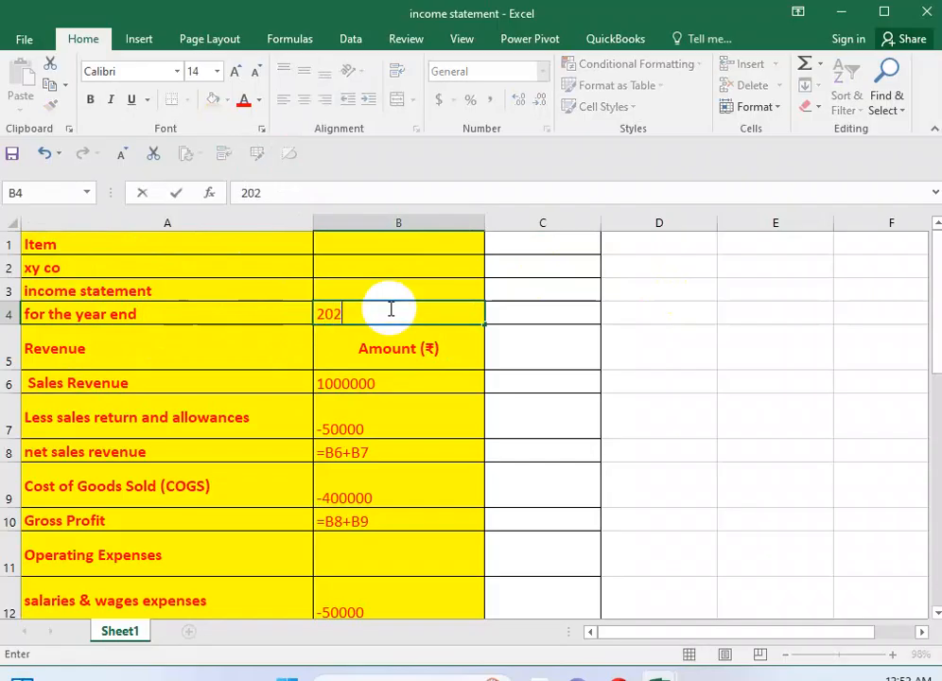
{"action": "type", "text": "5"}
{"action": "left_click", "coordinate": [142, 347]}
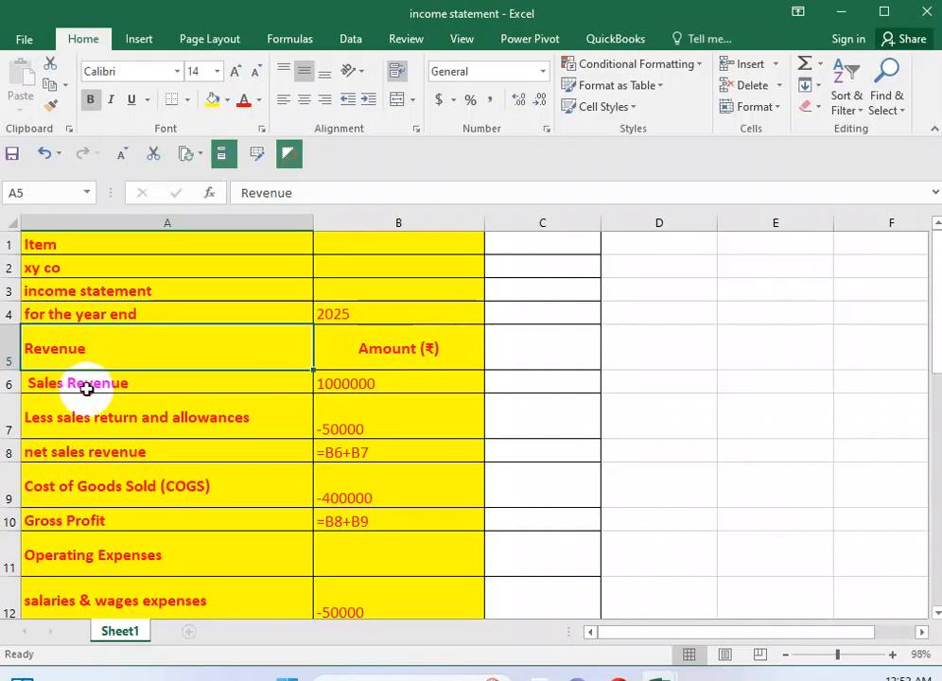
Shorten the "Sales Revenue" label in cell A6 to "Sales"
{"action": "left_click", "coordinate": [137, 382]}
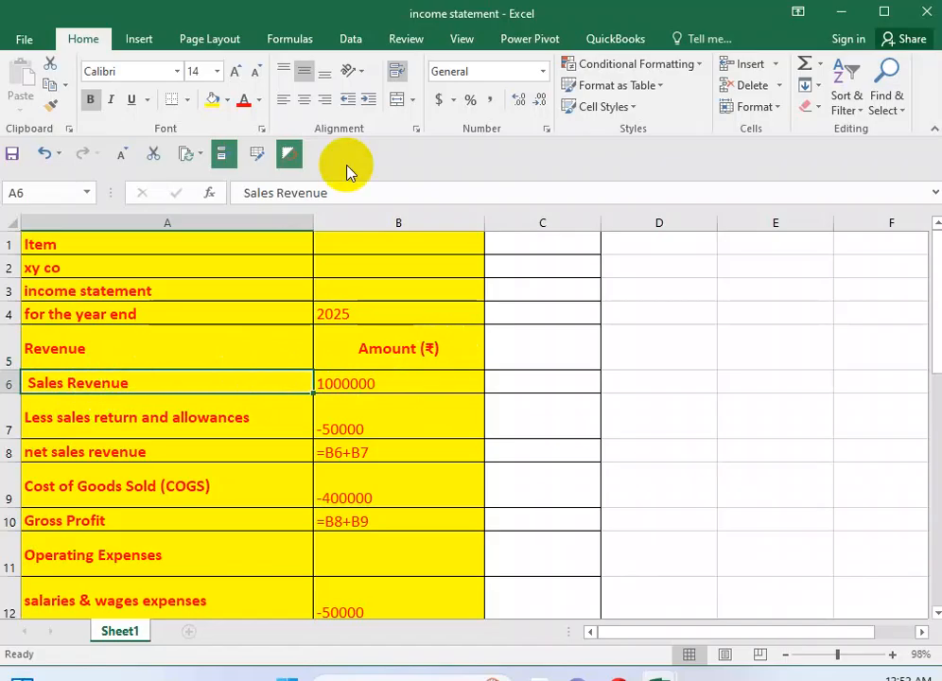
{"action": "left_click_drag", "start_coordinate": [277, 194], "coordinate": [210, 190]}
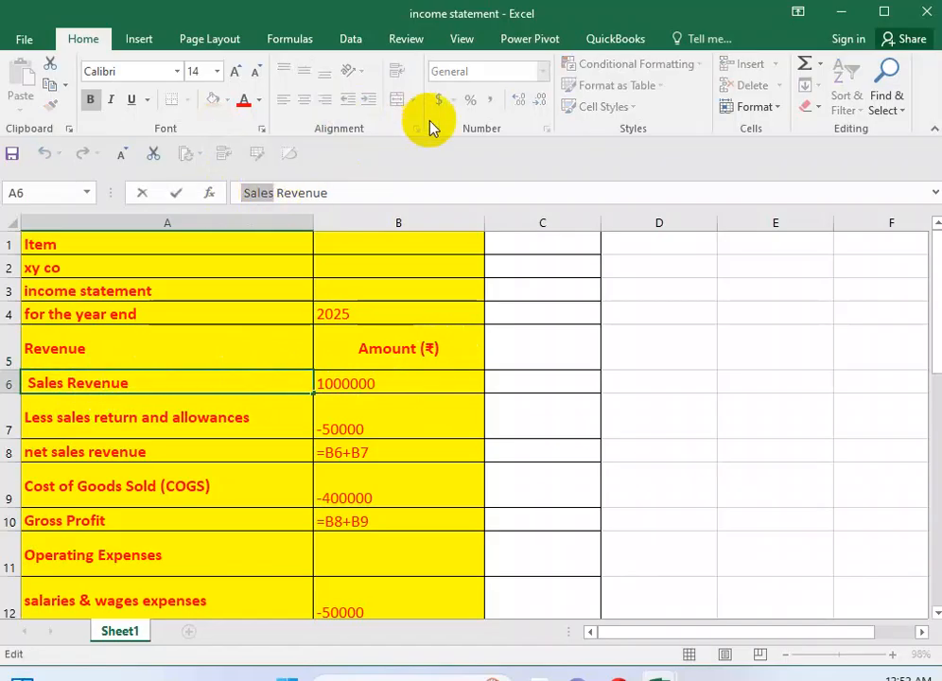
{"action": "left_click_drag", "start_coordinate": [331, 193], "coordinate": [276, 194]}
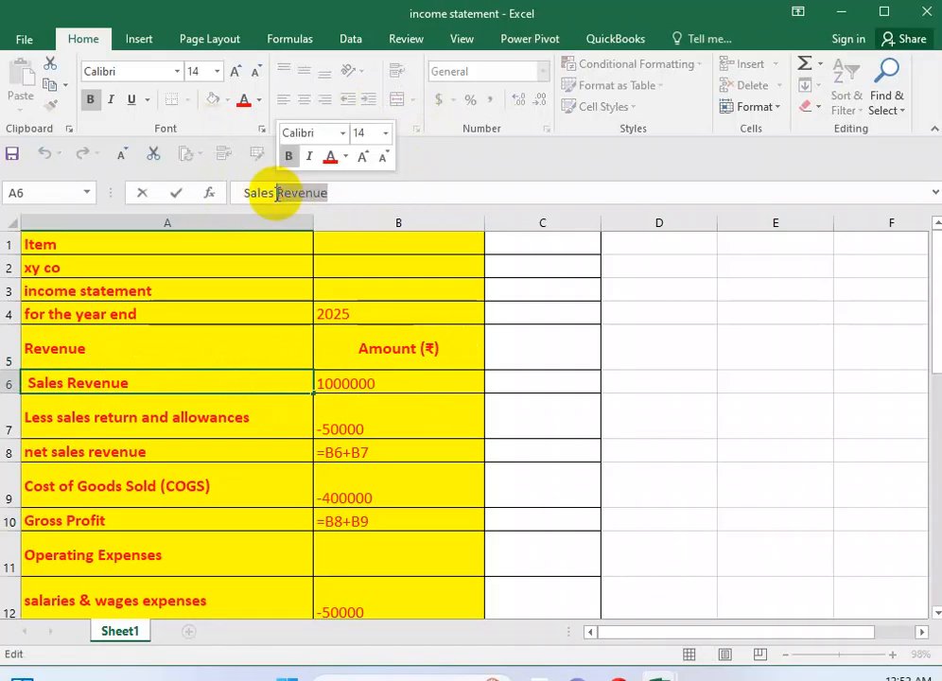
{"action": "key", "text": "BackSpace"}
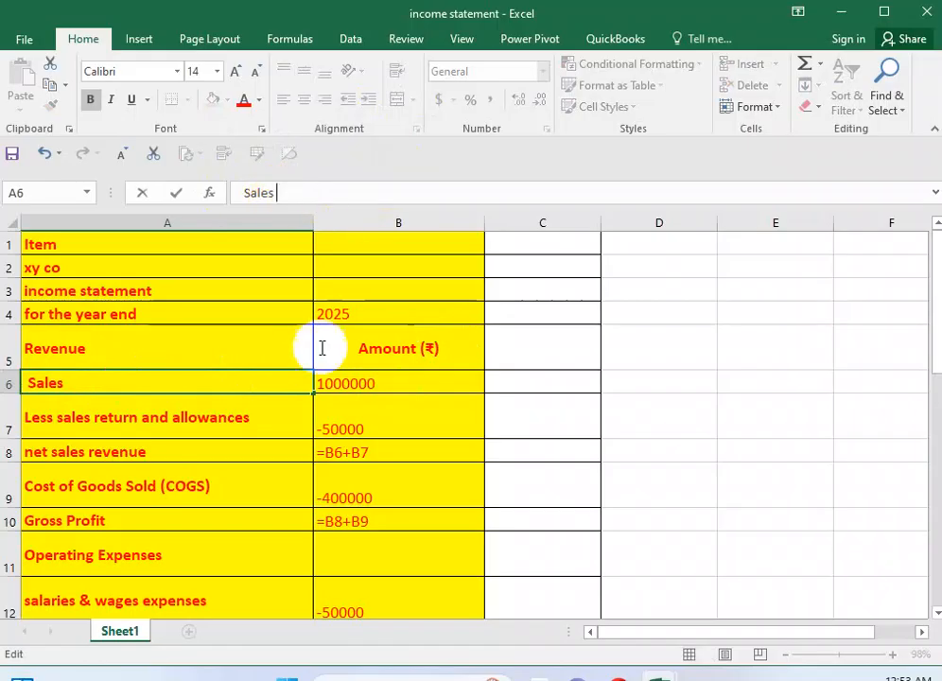
{"action": "left_click", "coordinate": [395, 378]}
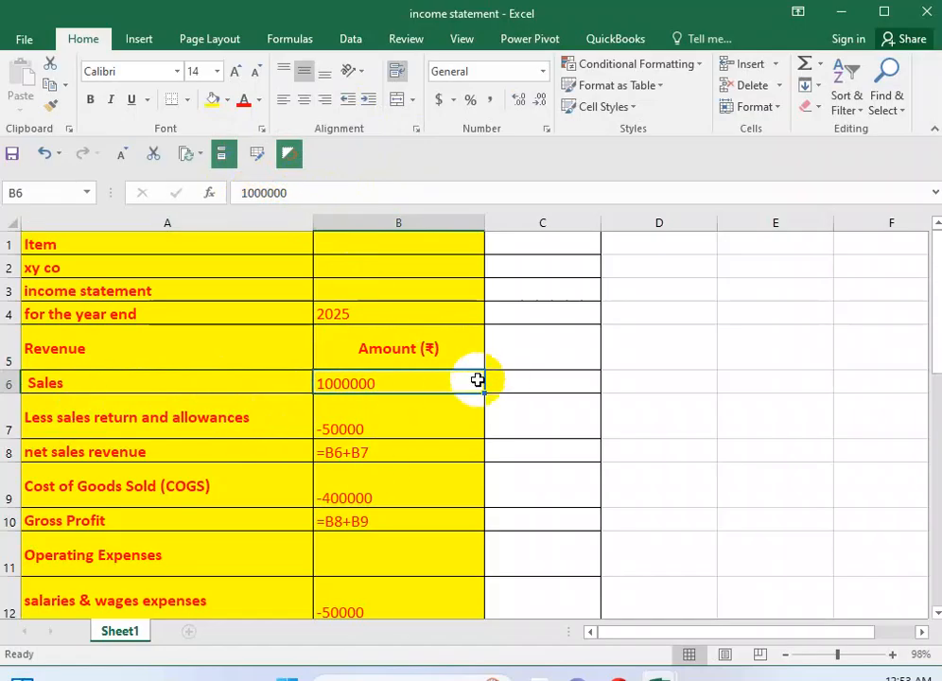
Check the net sales revenue formula in B8 and turn off Show Formulas for the sheet
{"action": "left_click", "coordinate": [58, 424]}
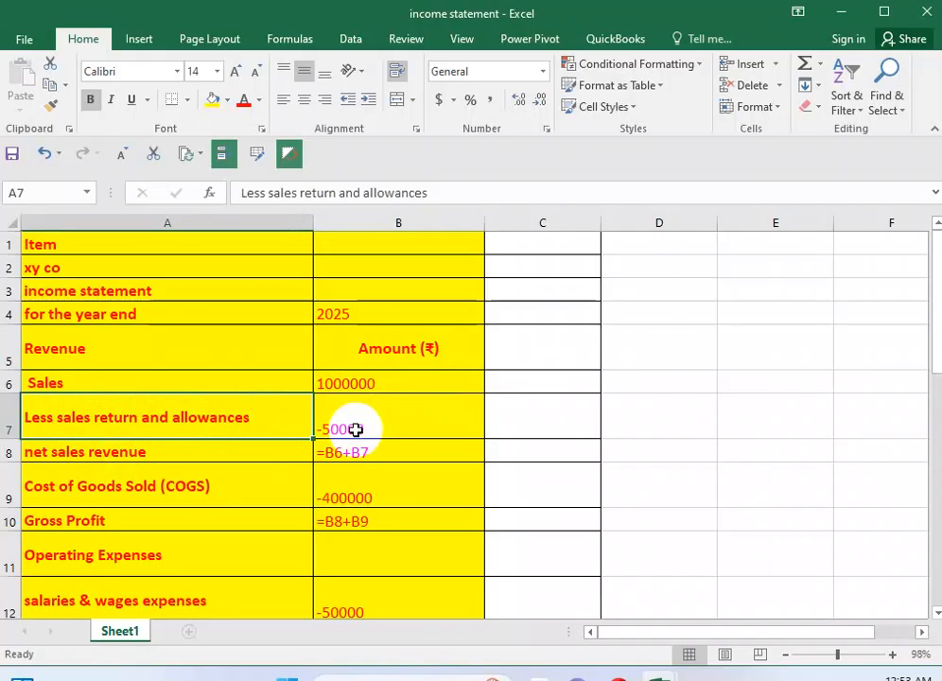
{"action": "left_click", "coordinate": [179, 461]}
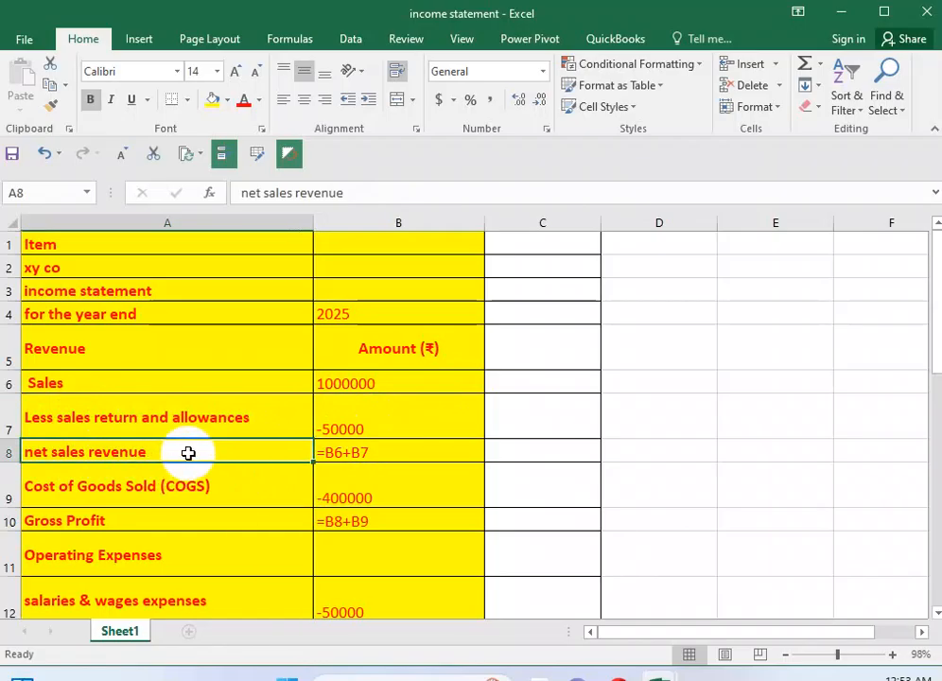
{"action": "left_click", "coordinate": [352, 454]}
{"action": "left_click", "coordinate": [258, 193]}
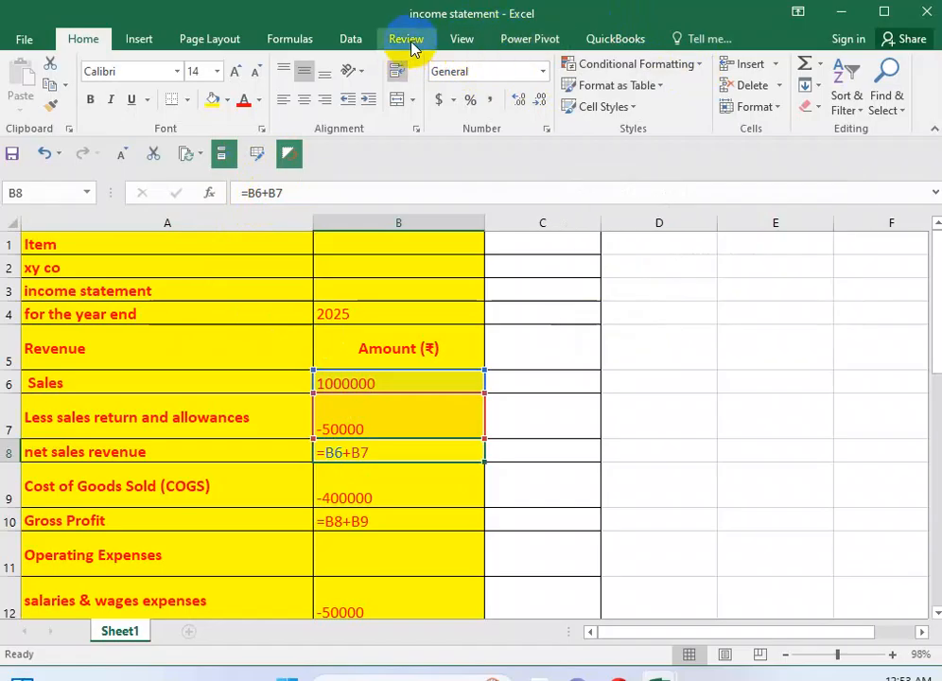
{"action": "left_click", "coordinate": [289, 42]}
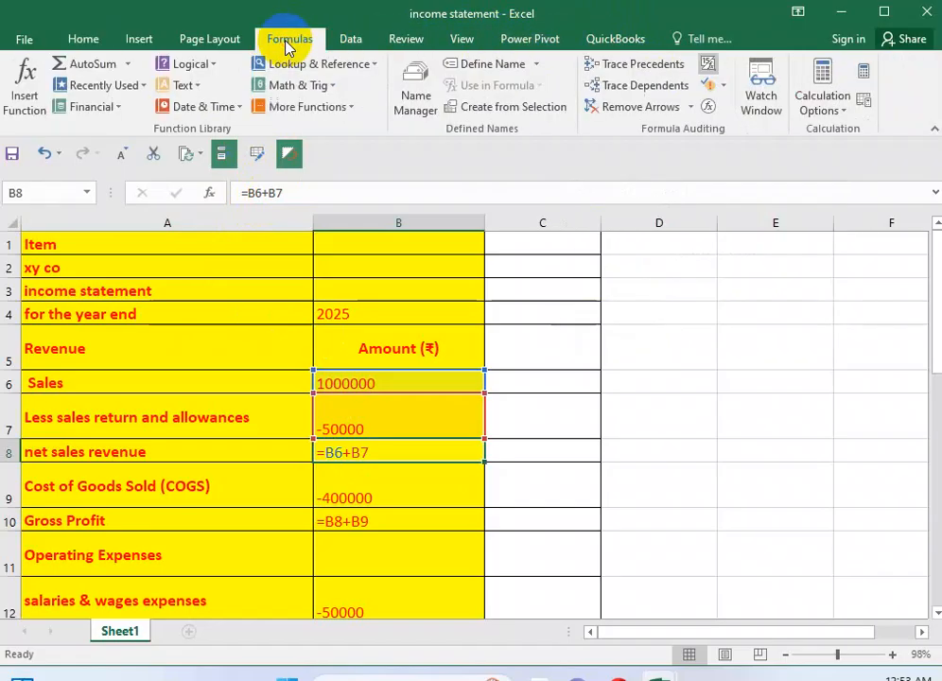
{"action": "left_click", "coordinate": [708, 65]}
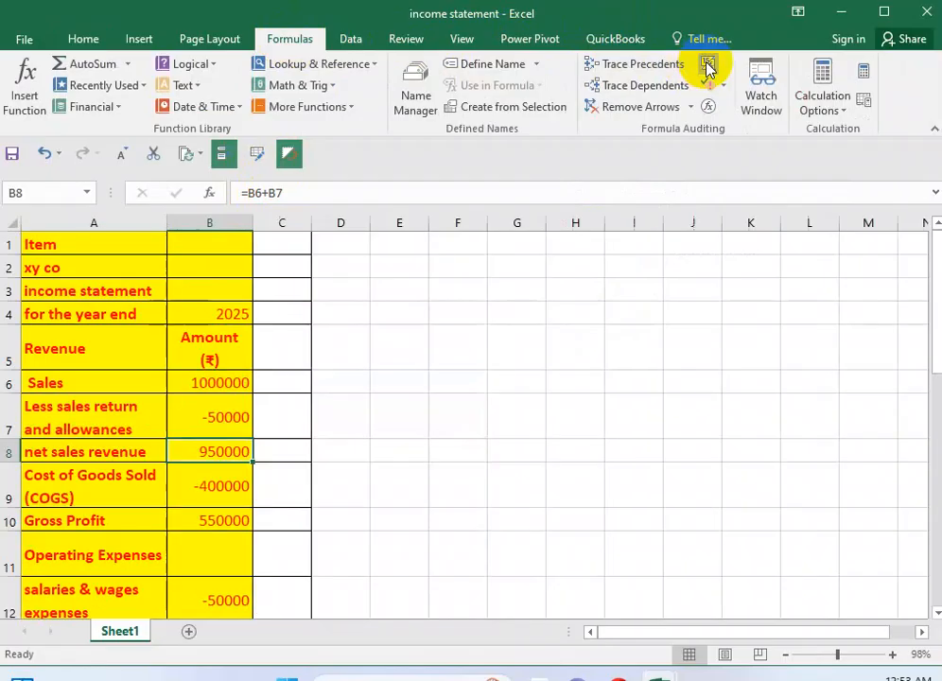
AutoFit the widths of columns B and A to their contents
{"action": "double_click", "coordinate": [253, 223]}
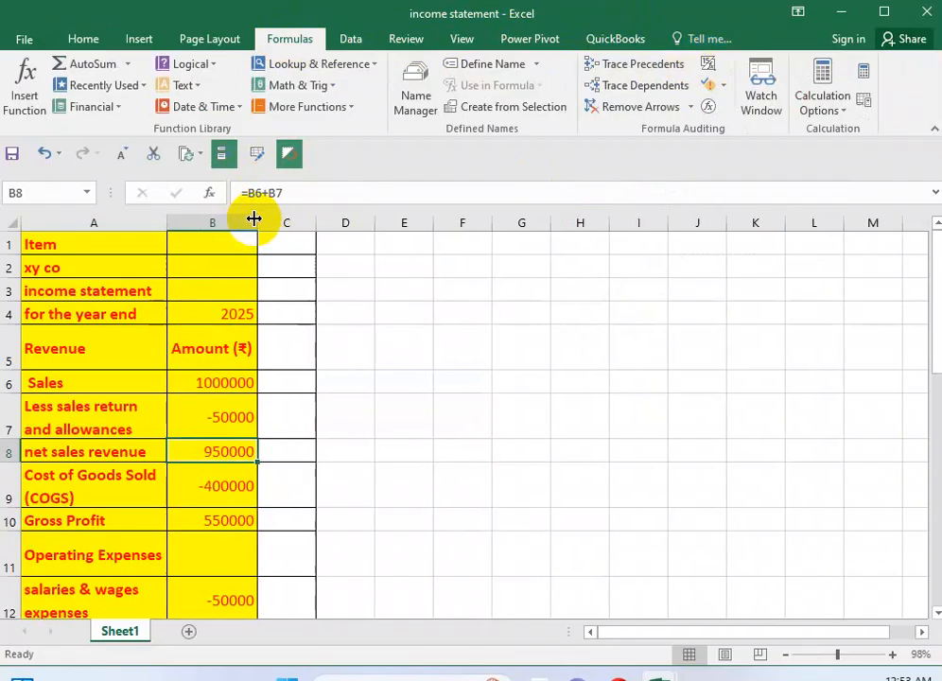
{"action": "double_click", "coordinate": [171, 222]}
{"action": "left_click", "coordinate": [169, 221]}
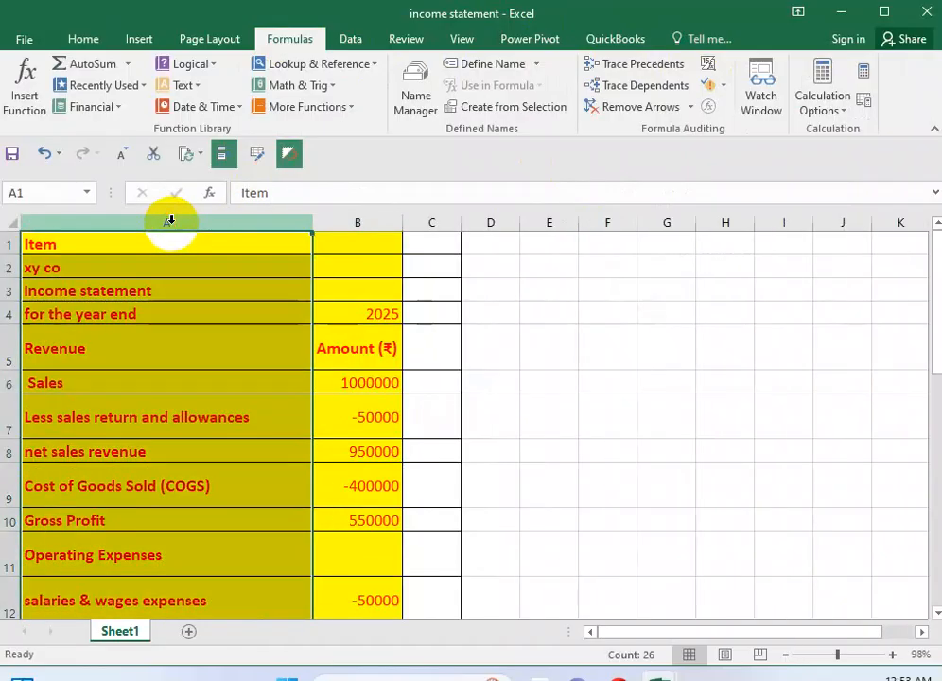
Review the amounts and formulas from Sales down to Gross Profit in cells B6 to B10
{"action": "left_click", "coordinate": [381, 388]}
{"action": "left_click", "coordinate": [388, 419]}
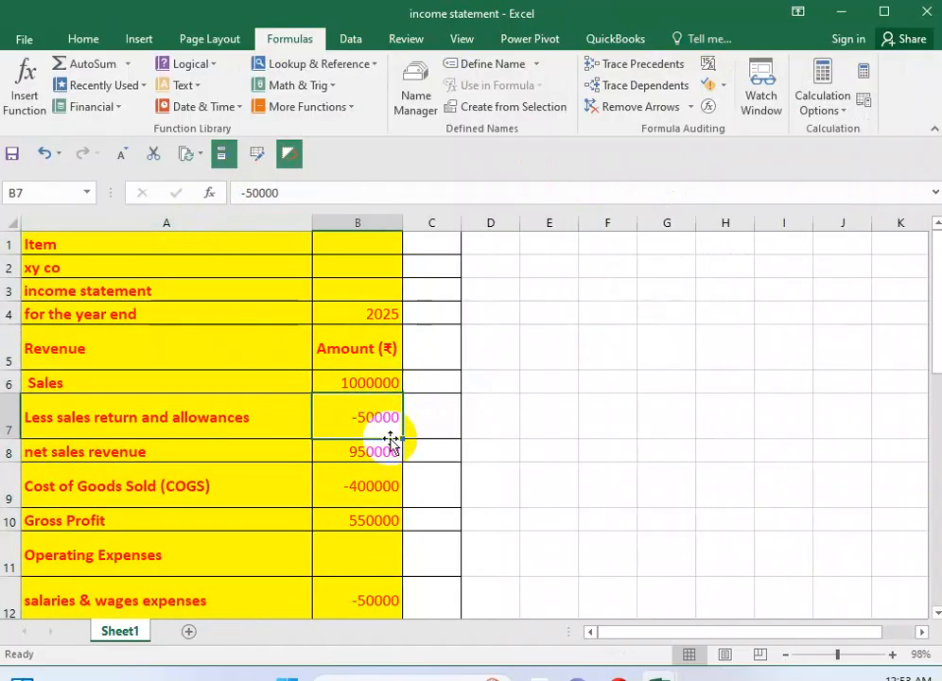
{"action": "left_click", "coordinate": [374, 458]}
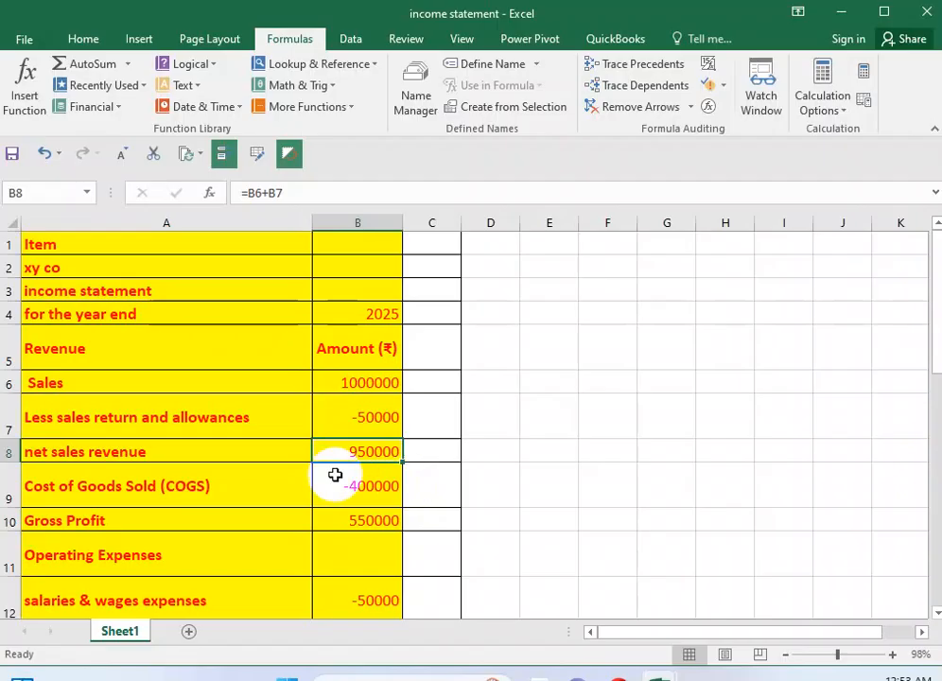
{"action": "left_click", "coordinate": [383, 487]}
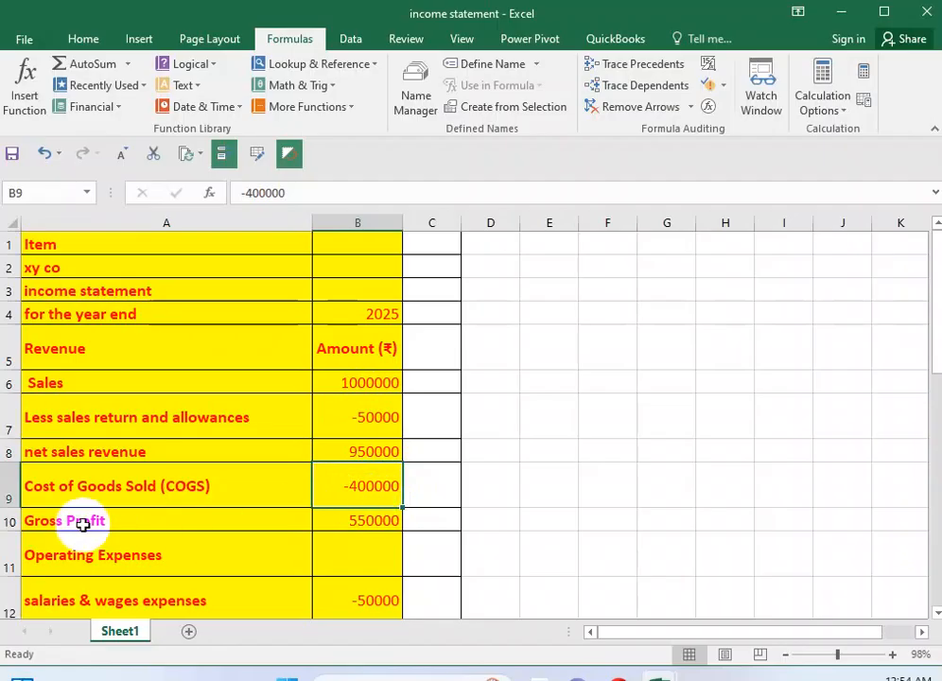
{"action": "left_click", "coordinate": [376, 524]}
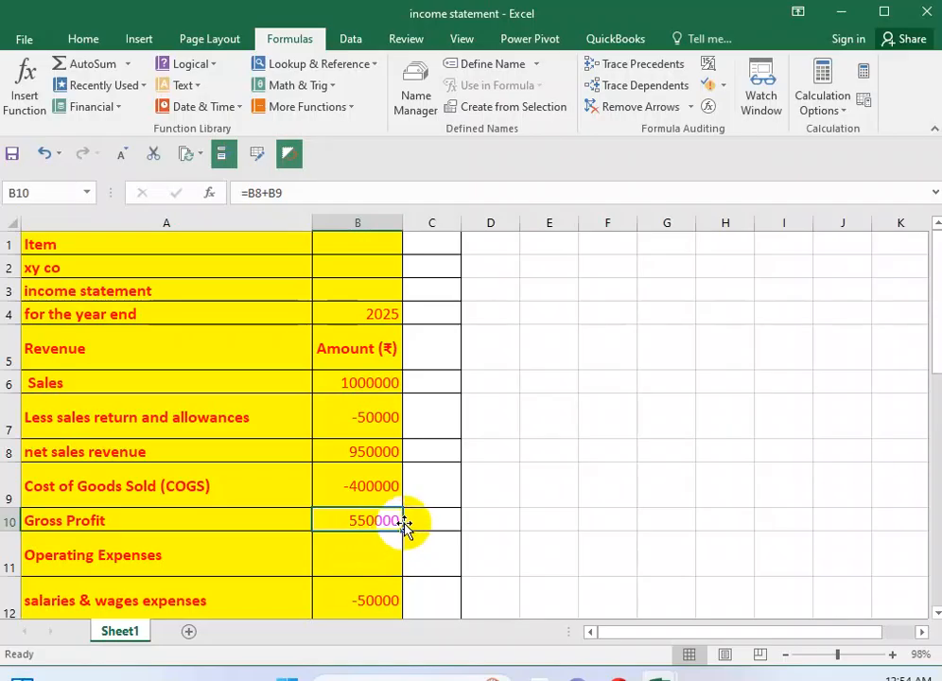
Examine each operating expense row from salaries and wages to other general expenses, plus the total operating expenses formula in B18
{"action": "scroll", "coordinate": [151, 539], "scroll_direction": "down", "scroll_amount": 1}
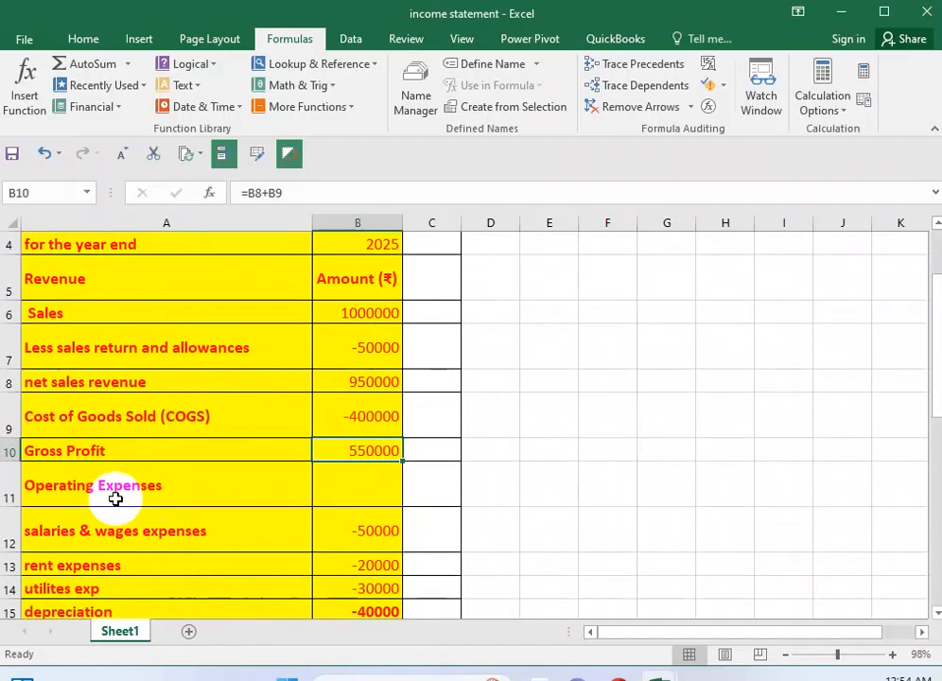
{"action": "scroll", "coordinate": [115, 543], "scroll_direction": "down", "scroll_amount": 2}
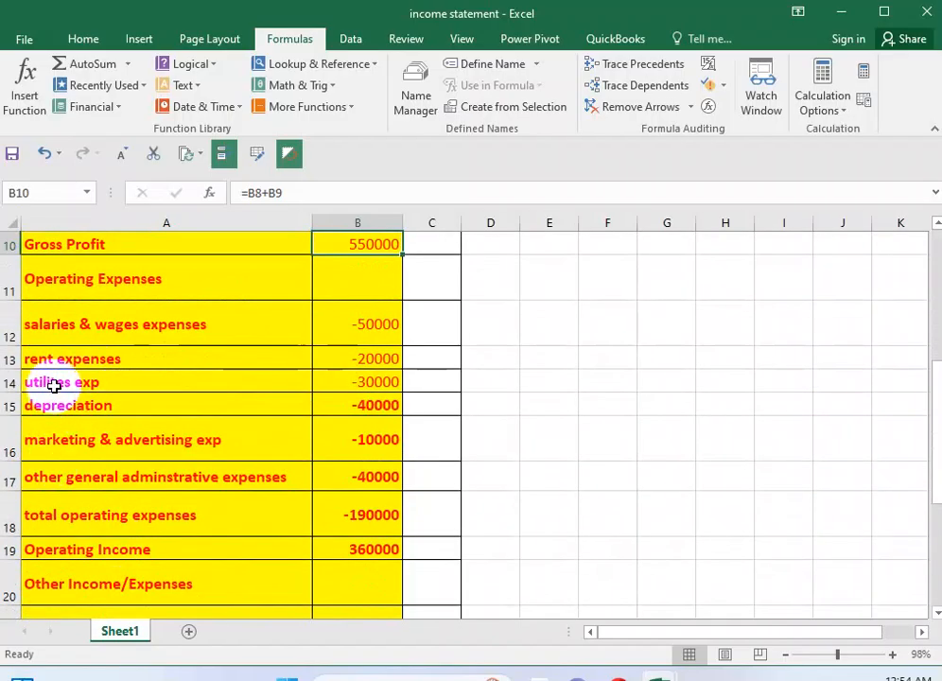
{"action": "left_click", "coordinate": [351, 325]}
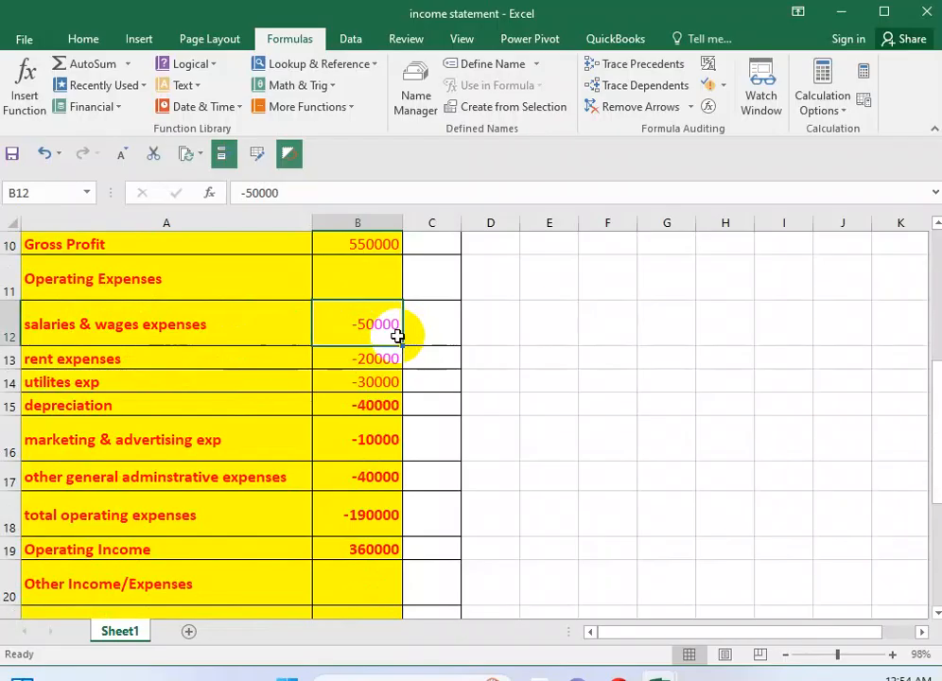
{"action": "left_click", "coordinate": [73, 359]}
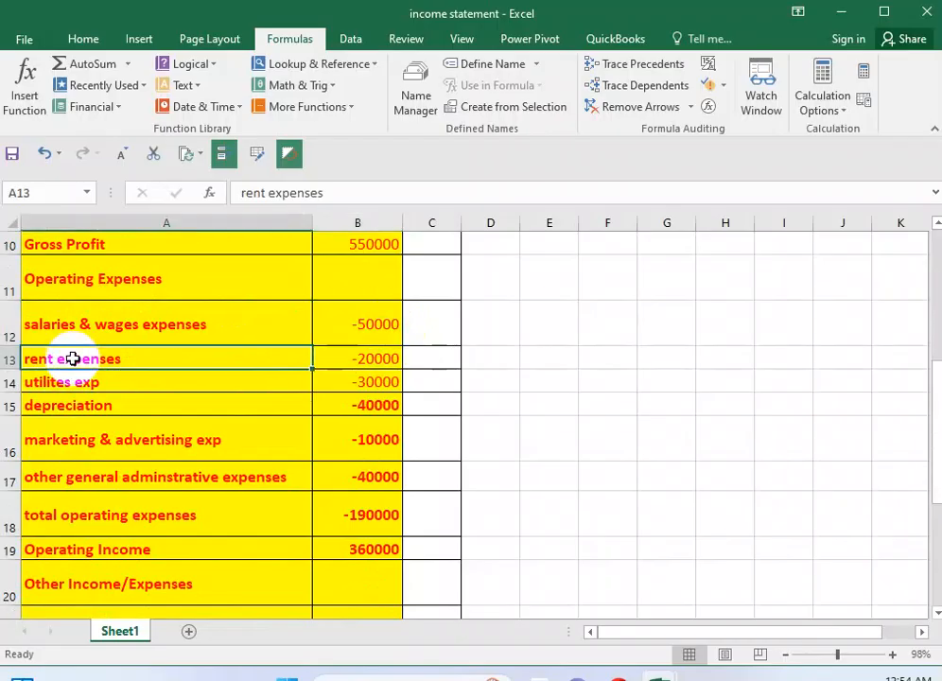
{"action": "left_click", "coordinate": [388, 358]}
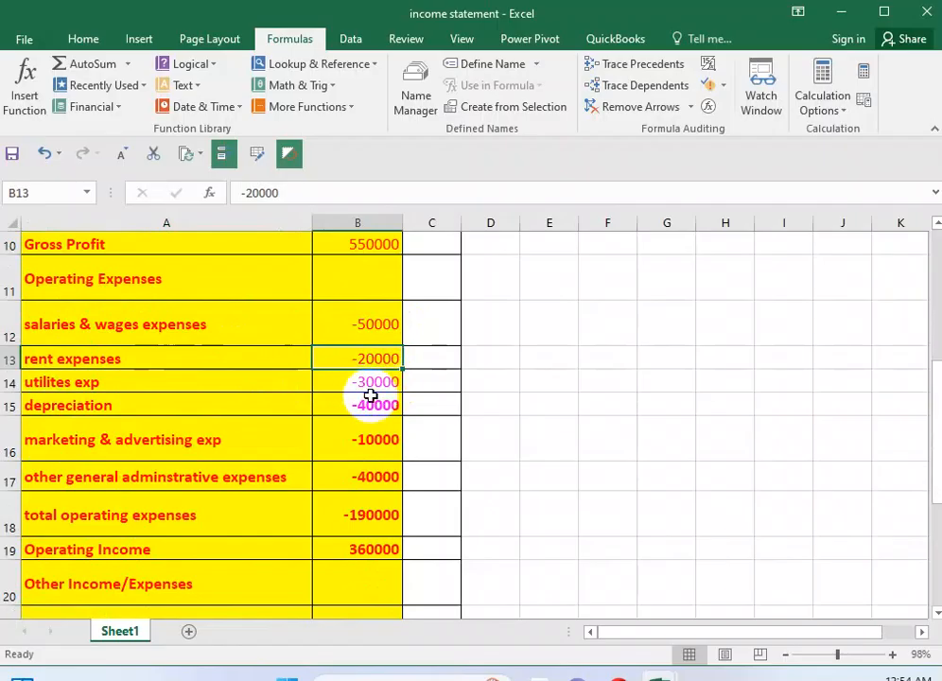
{"action": "left_click", "coordinate": [97, 384]}
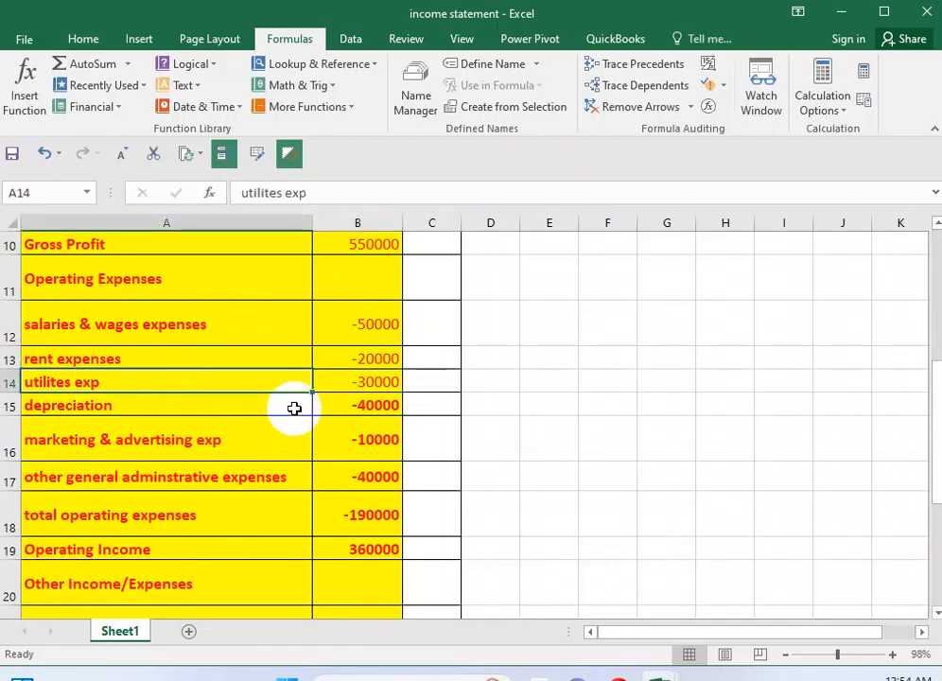
{"action": "left_click", "coordinate": [379, 384]}
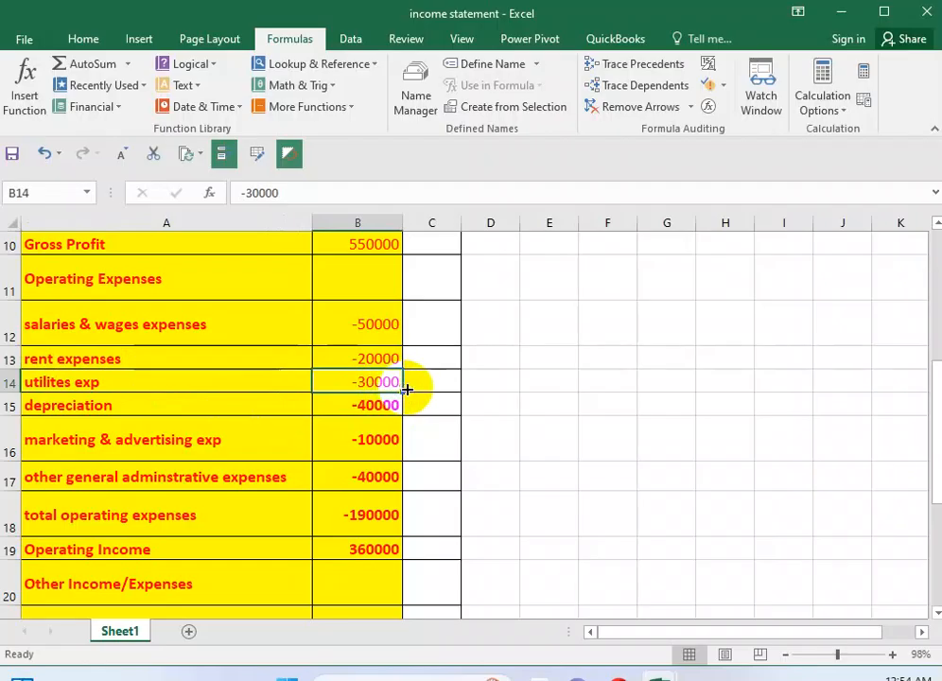
{"action": "left_click", "coordinate": [77, 406]}
{"action": "left_click", "coordinate": [381, 405]}
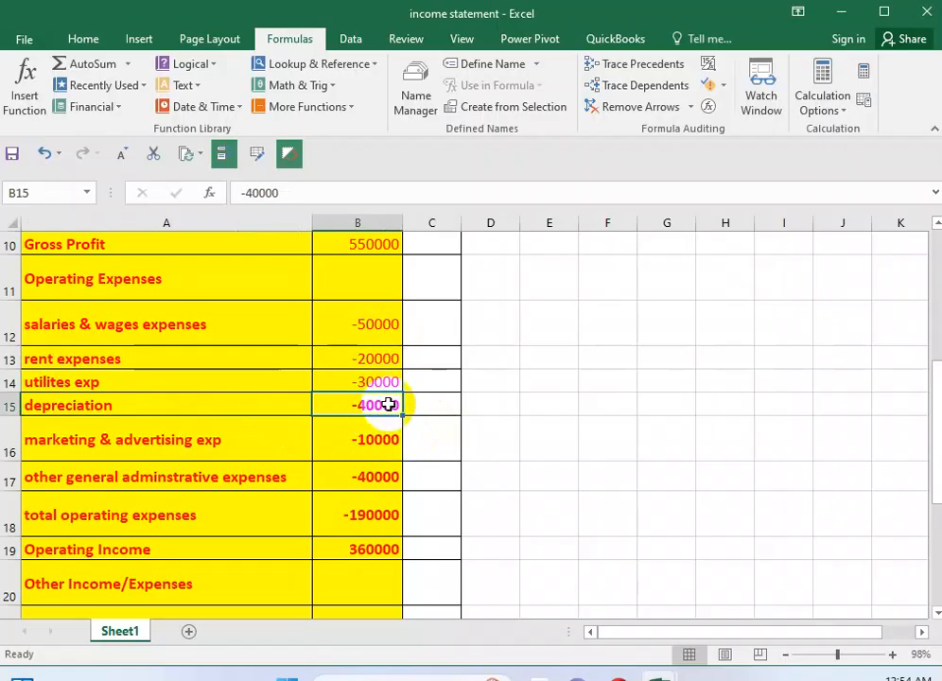
{"action": "left_click", "coordinate": [142, 451]}
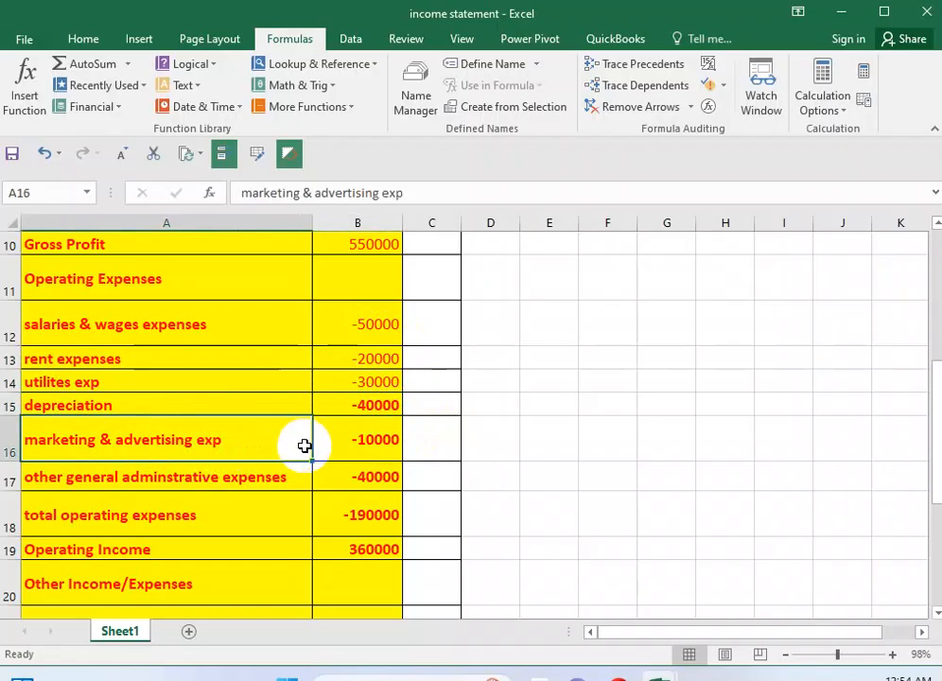
{"action": "left_click", "coordinate": [365, 439]}
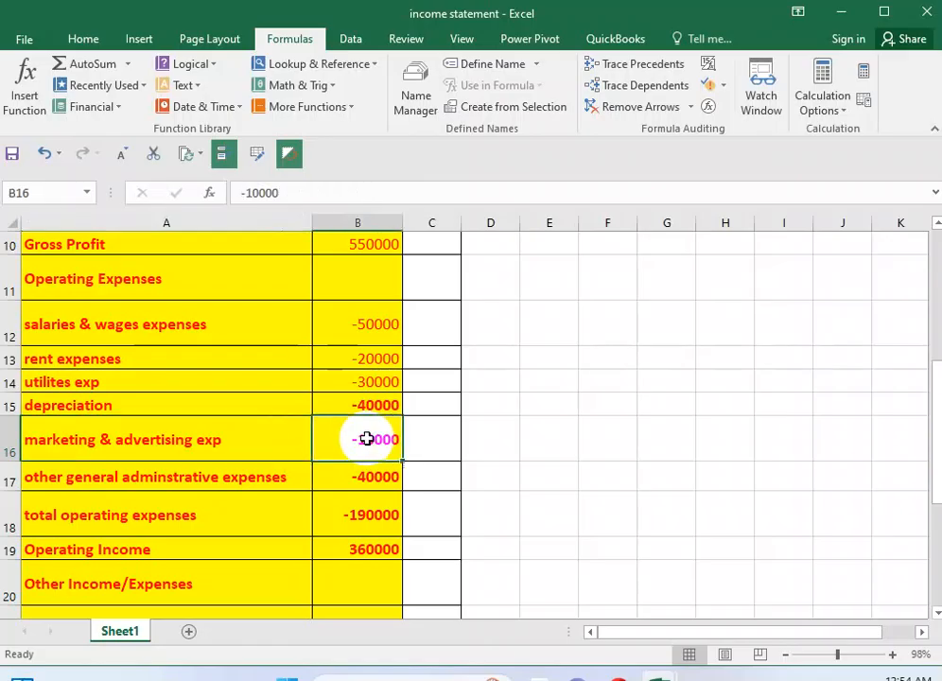
{"action": "left_click", "coordinate": [137, 478]}
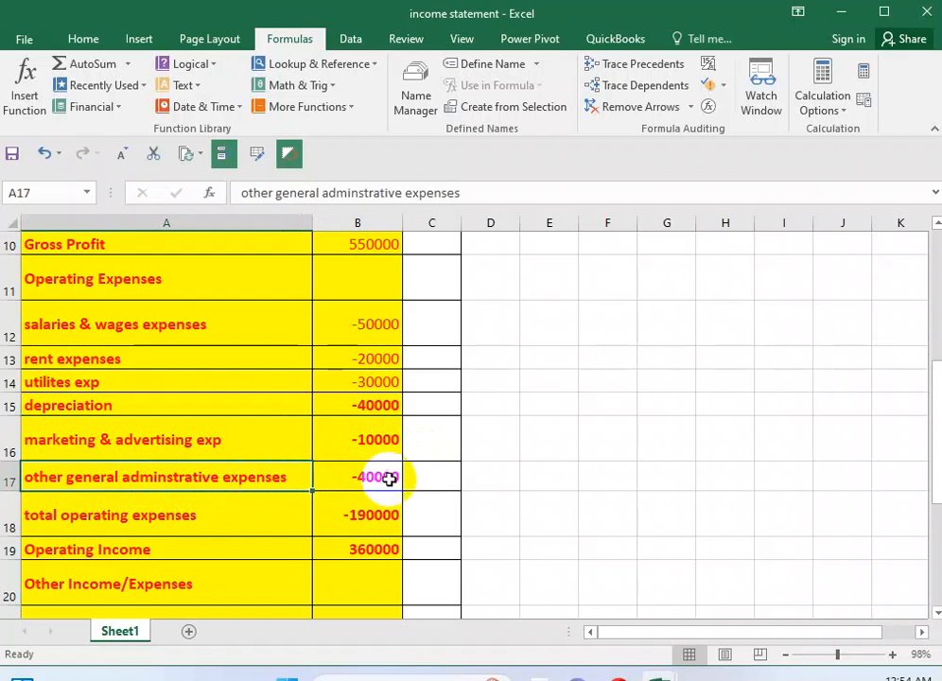
{"action": "left_click", "coordinate": [378, 481]}
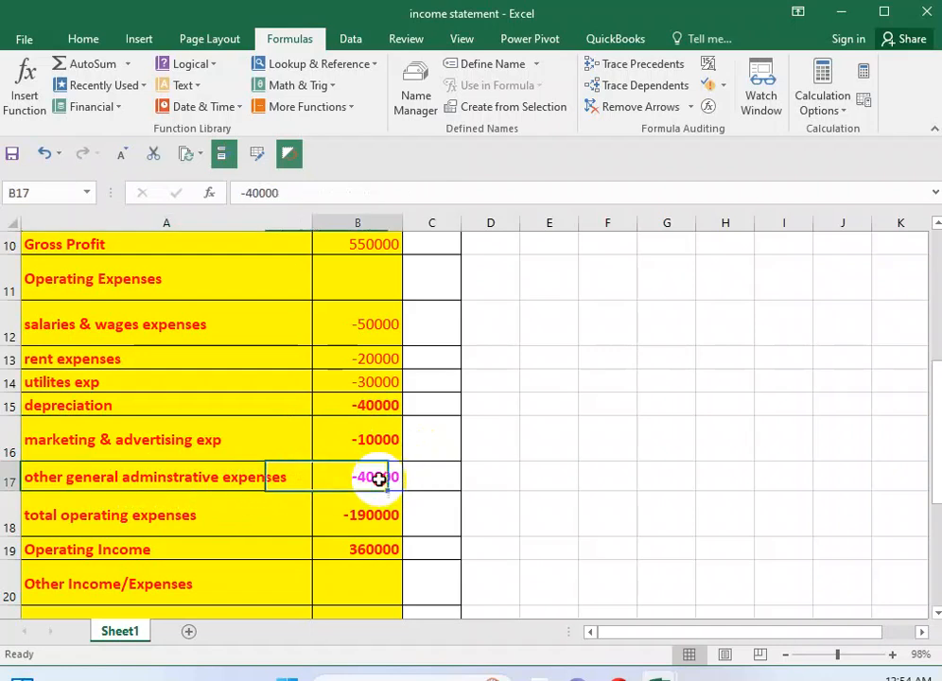
{"action": "left_click", "coordinate": [63, 519]}
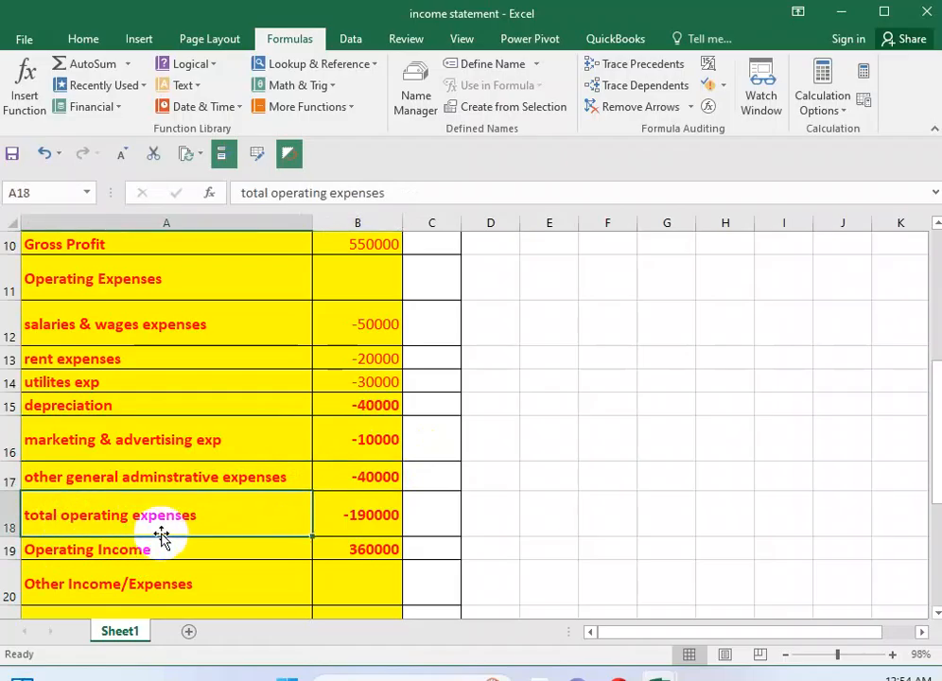
{"action": "left_click", "coordinate": [361, 515]}
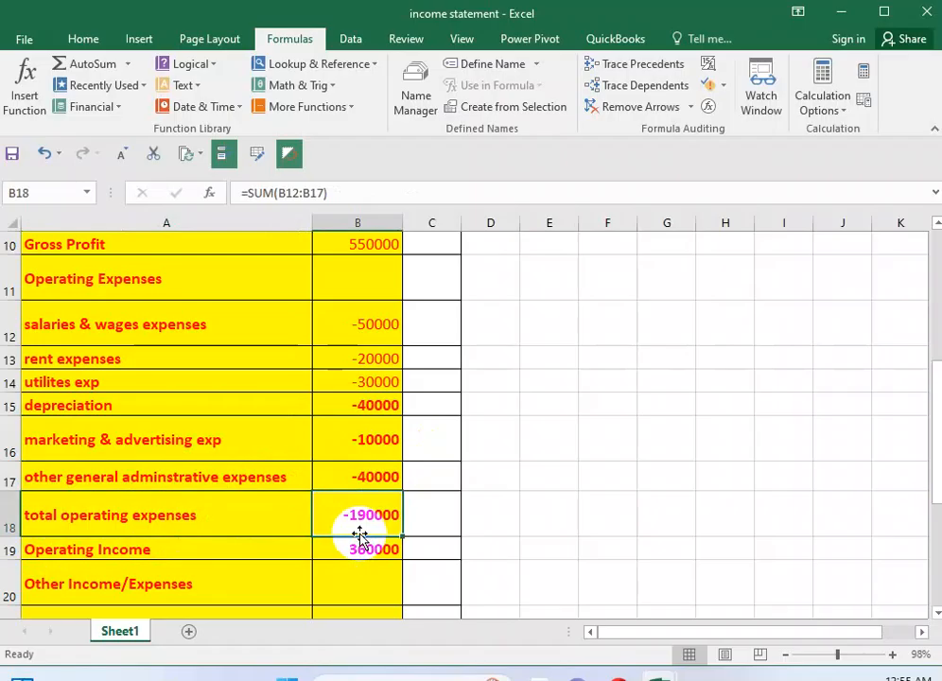
{"action": "scroll", "coordinate": [360, 537], "scroll_direction": "down", "scroll_amount": 1}
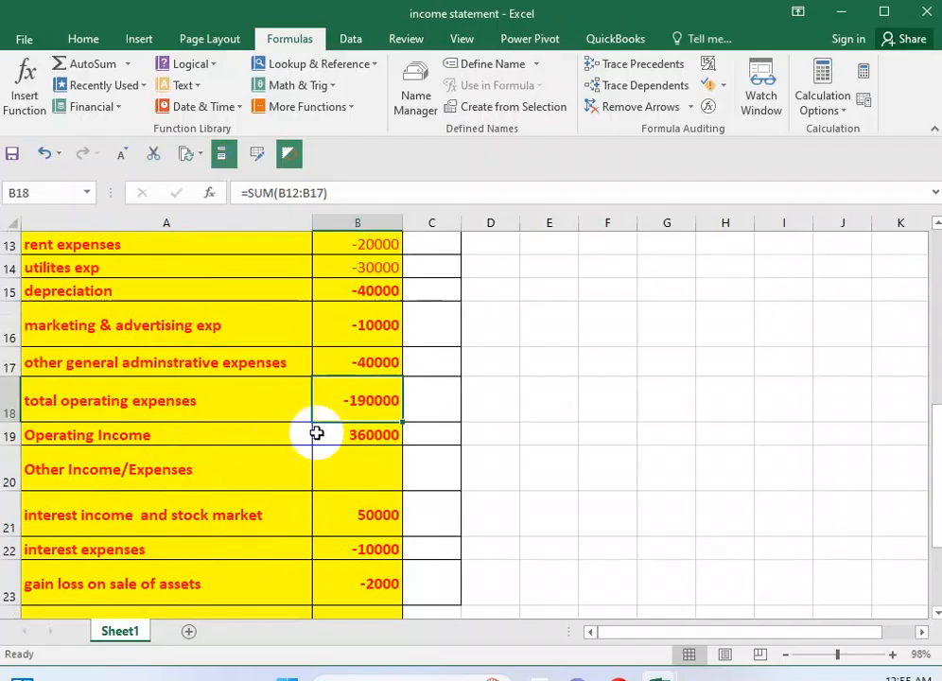
Examine the operating income formula in B19 against gross profit in B10 and total operating expenses in B18
{"action": "left_click", "coordinate": [357, 441]}
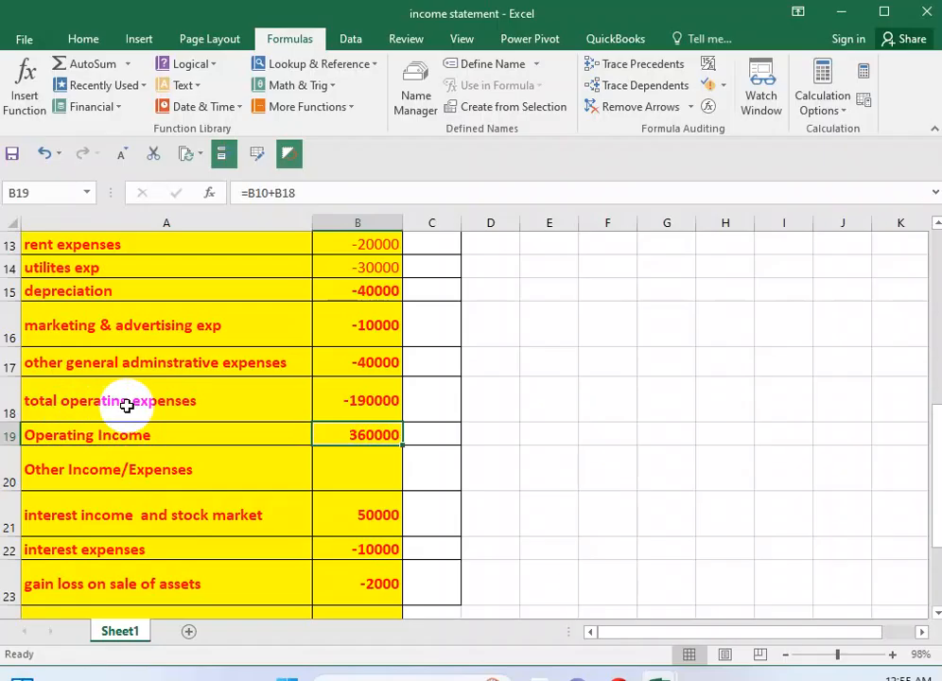
{"action": "left_click", "coordinate": [388, 401]}
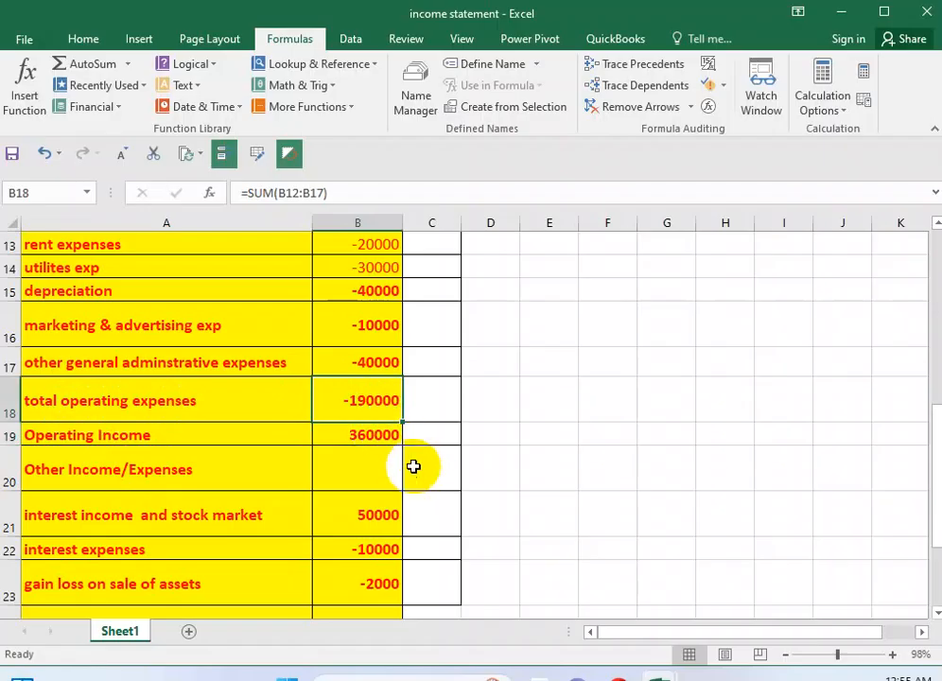
{"action": "left_click", "coordinate": [380, 435]}
{"action": "scroll", "coordinate": [380, 436], "scroll_direction": "up", "scroll_amount": 2}
{"action": "scroll", "coordinate": [380, 436], "scroll_direction": "up", "scroll_amount": 1}
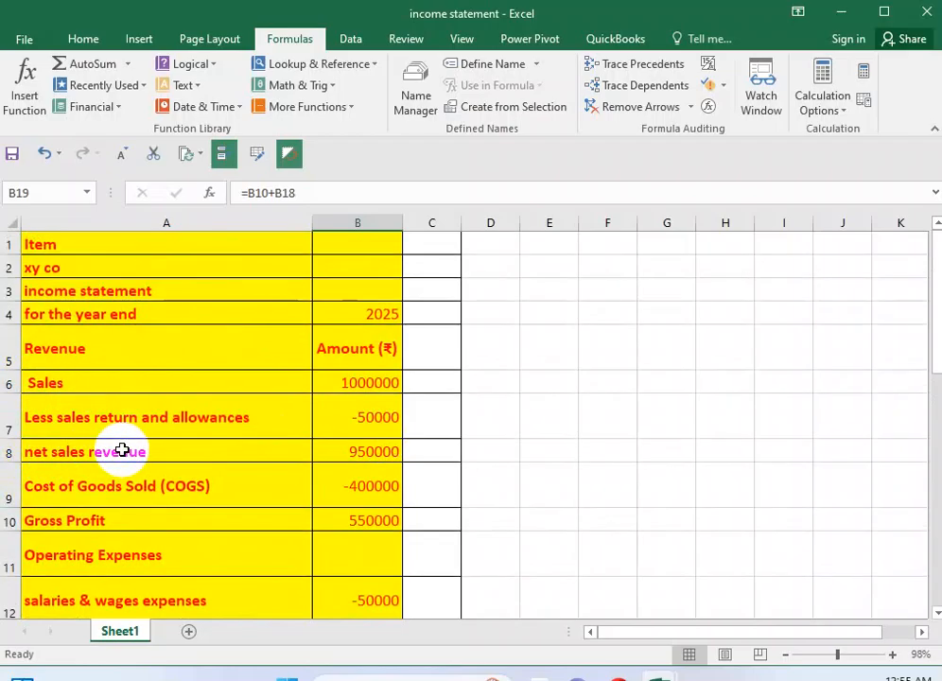
{"action": "scroll", "coordinate": [122, 451], "scroll_direction": "down", "scroll_amount": 3}
{"action": "scroll", "coordinate": [124, 450], "scroll_direction": "down", "scroll_amount": 3}
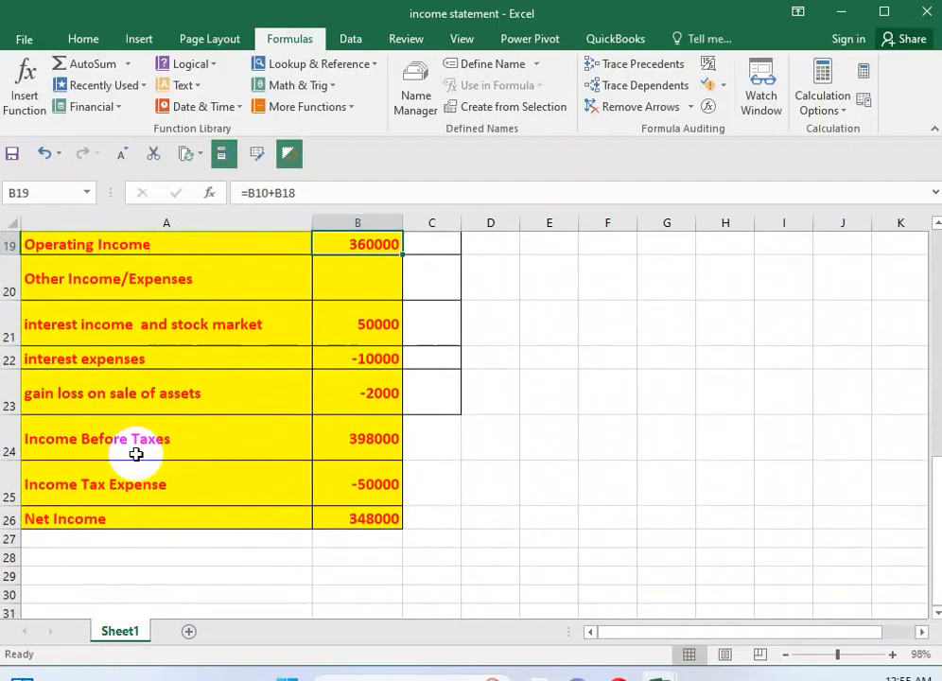
{"action": "scroll", "coordinate": [270, 456], "scroll_direction": "up", "scroll_amount": 2}
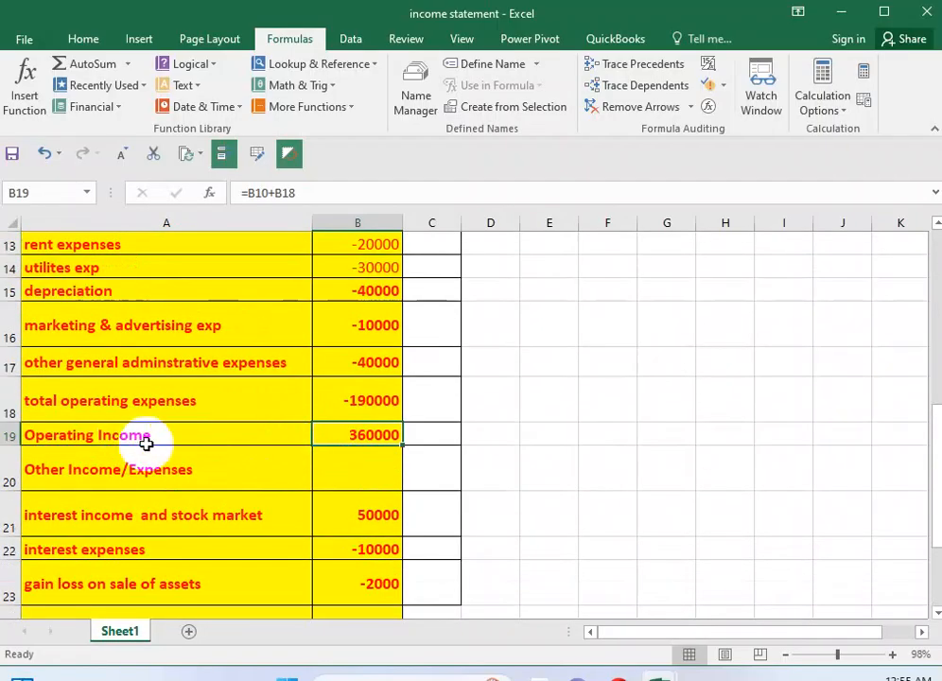
{"action": "scroll", "coordinate": [143, 444], "scroll_direction": "up", "scroll_amount": 1}
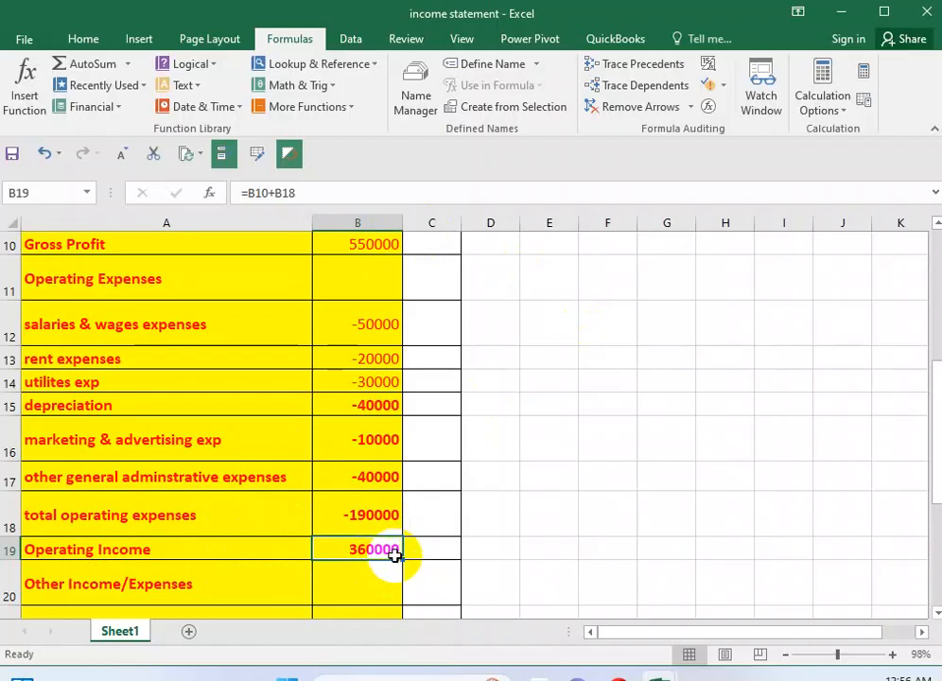
{"action": "scroll", "coordinate": [405, 555], "scroll_direction": "down", "scroll_amount": 1}
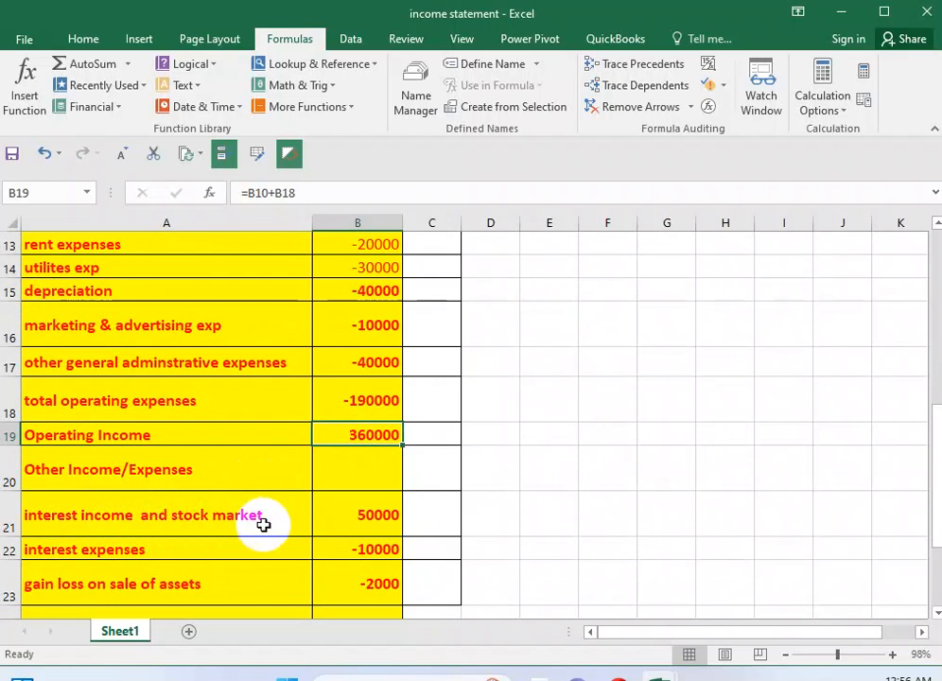
Review the other income and expense rows: interest income and stock market, interest expenses, and gain or loss on sale of assets
{"action": "left_click", "coordinate": [376, 519]}
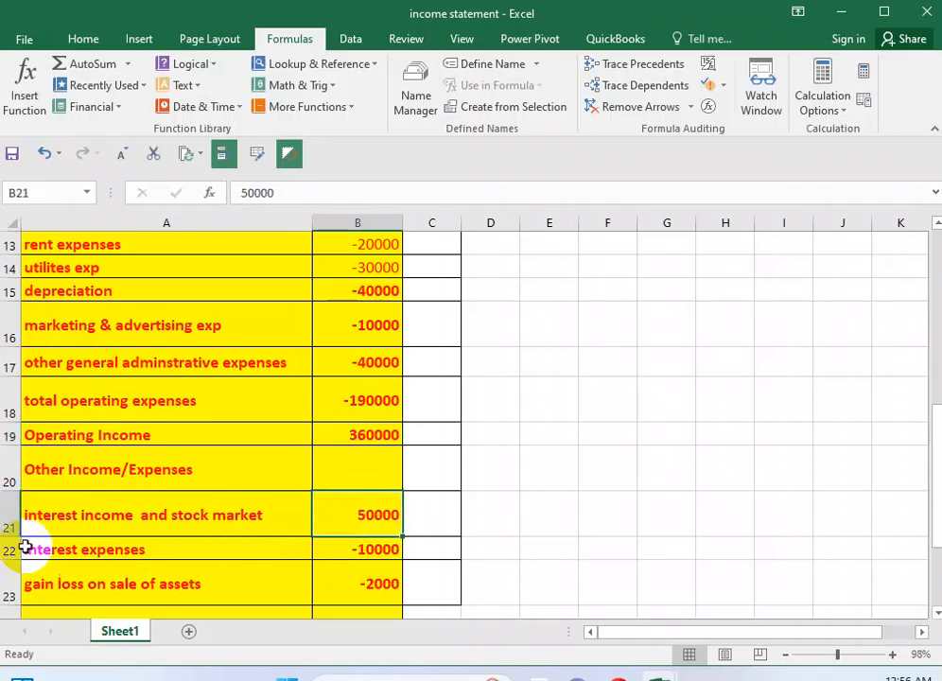
{"action": "left_click", "coordinate": [79, 549]}
{"action": "scroll", "coordinate": [207, 540], "scroll_direction": "down", "scroll_amount": 1}
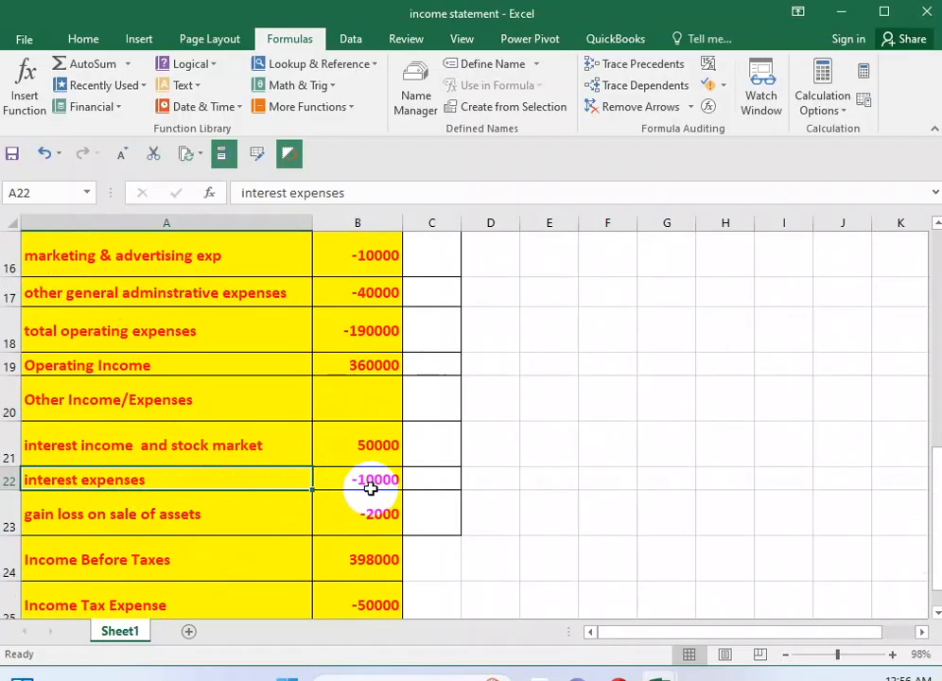
{"action": "left_click", "coordinate": [94, 514]}
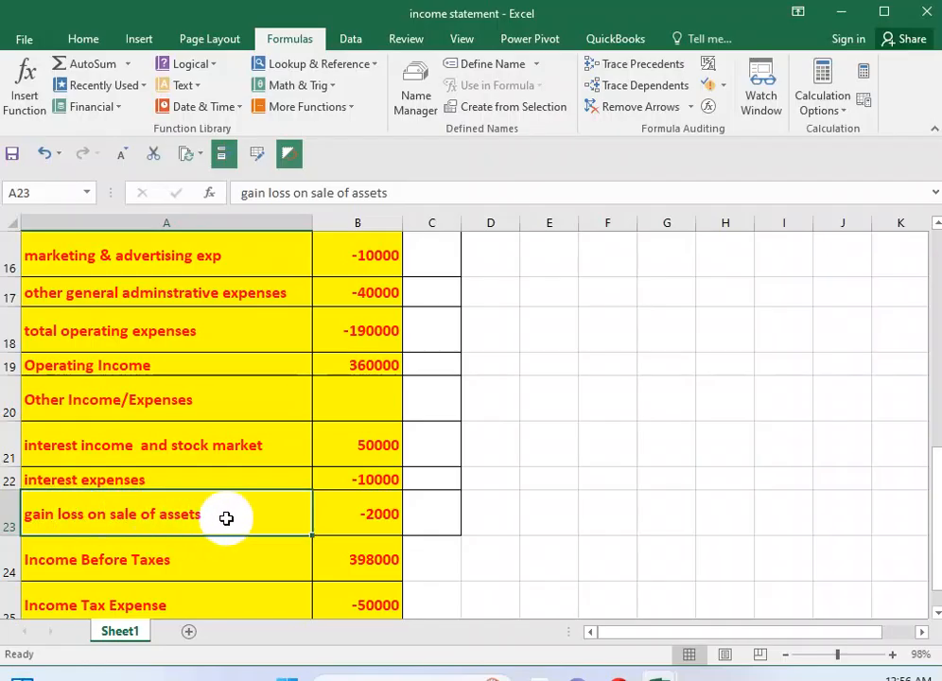
{"action": "left_click", "coordinate": [380, 513]}
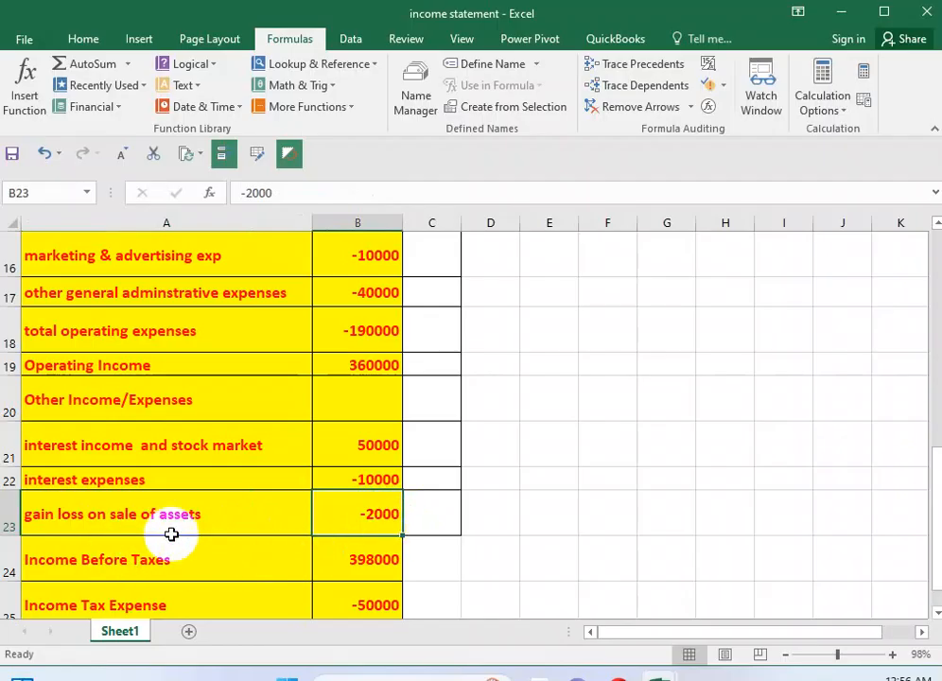
Check the income before taxes formula in B24, the income tax expense in B25, and the net income formula in B26
{"action": "left_click", "coordinate": [82, 564]}
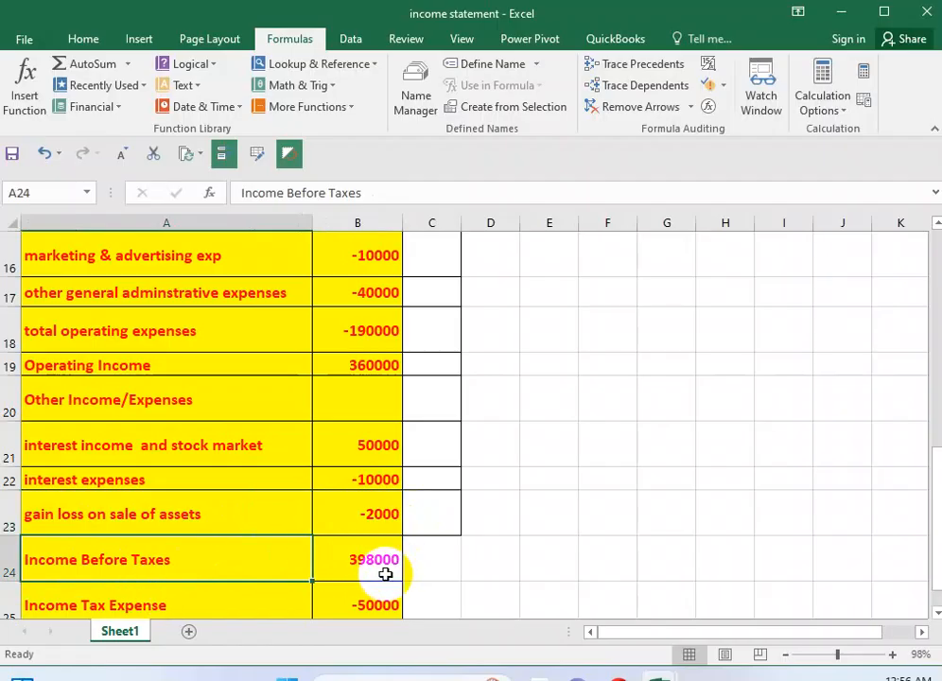
{"action": "scroll", "coordinate": [378, 564], "scroll_direction": "down", "scroll_amount": 1}
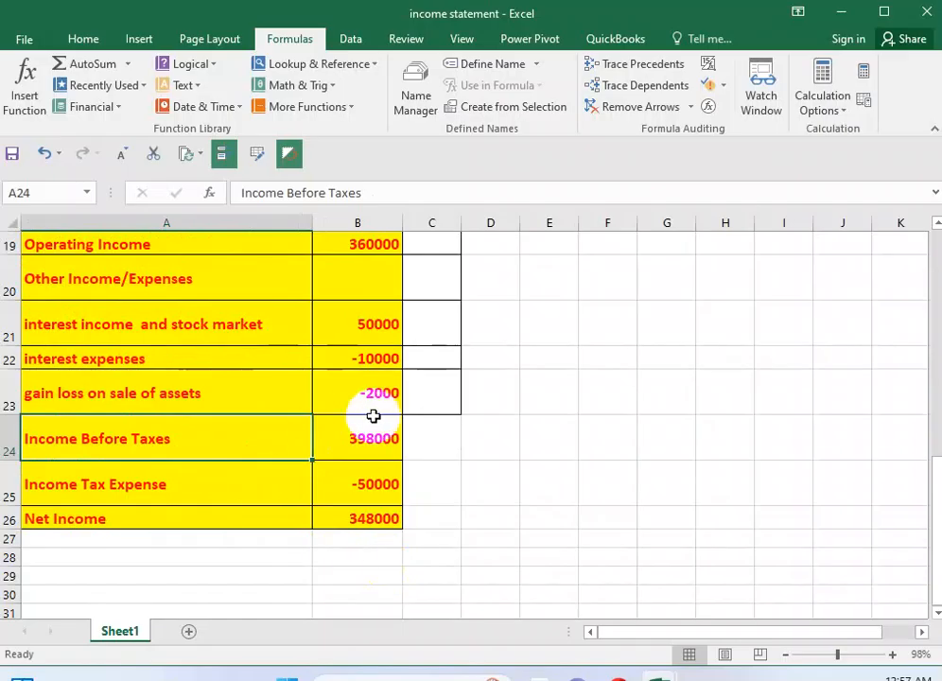
{"action": "left_click", "coordinate": [390, 445]}
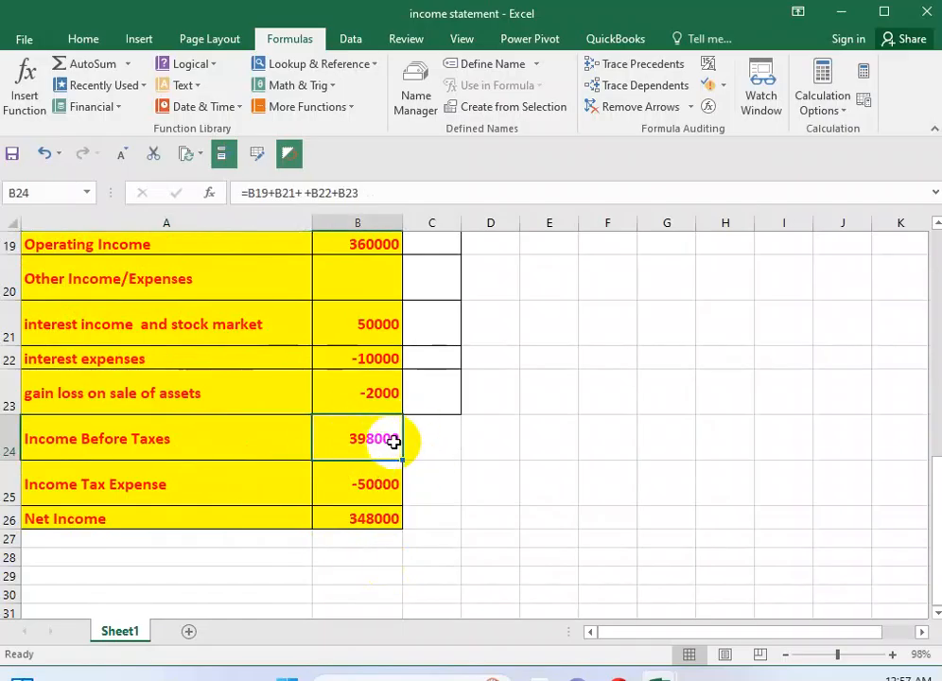
{"action": "left_click", "coordinate": [69, 486]}
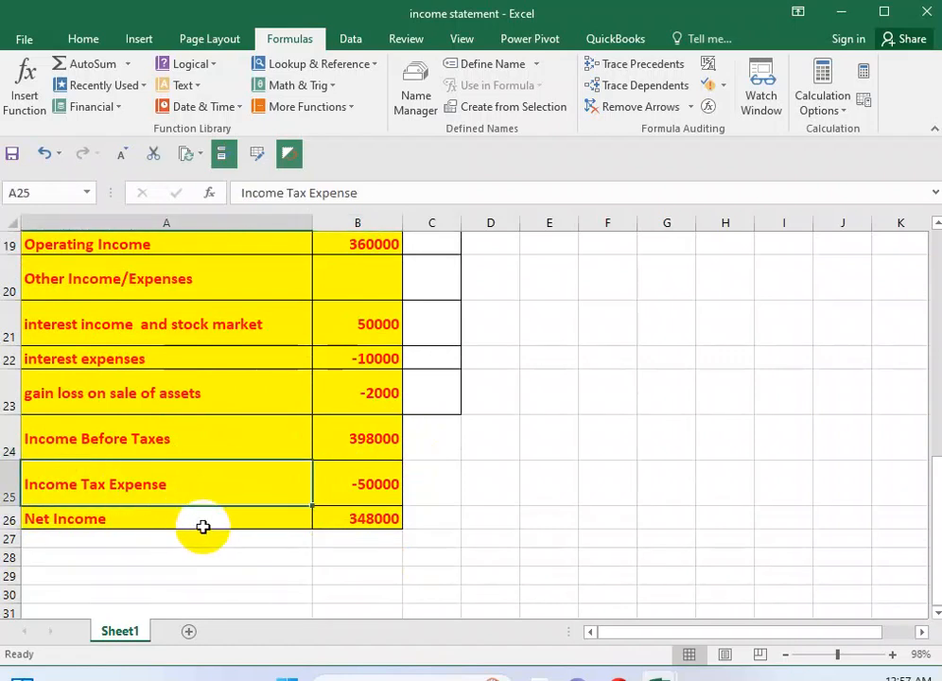
{"action": "left_click", "coordinate": [346, 485]}
{"action": "left_click", "coordinate": [94, 521]}
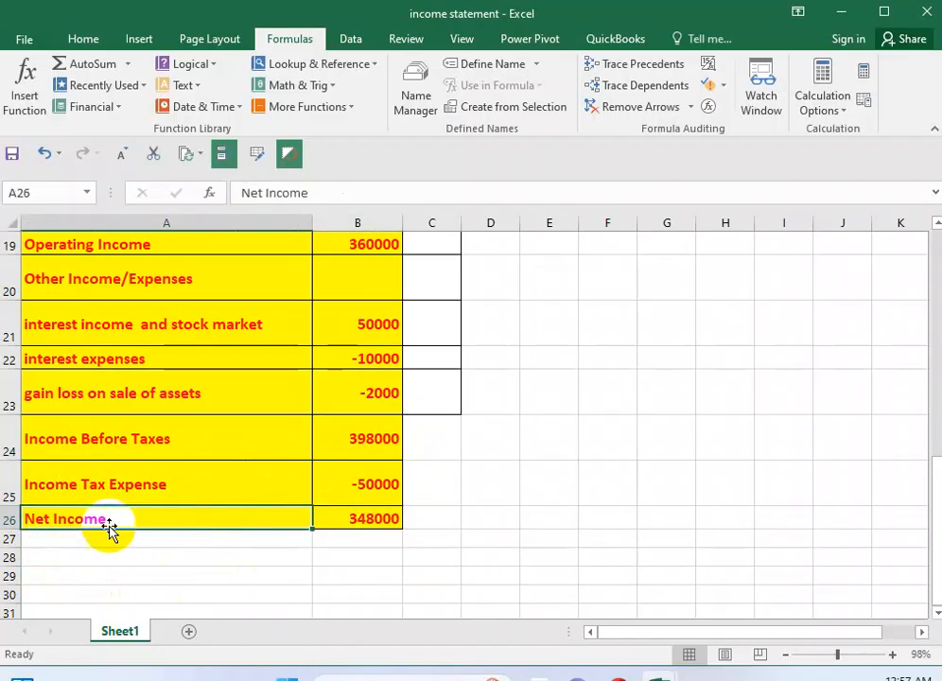
{"action": "left_click", "coordinate": [341, 518]}
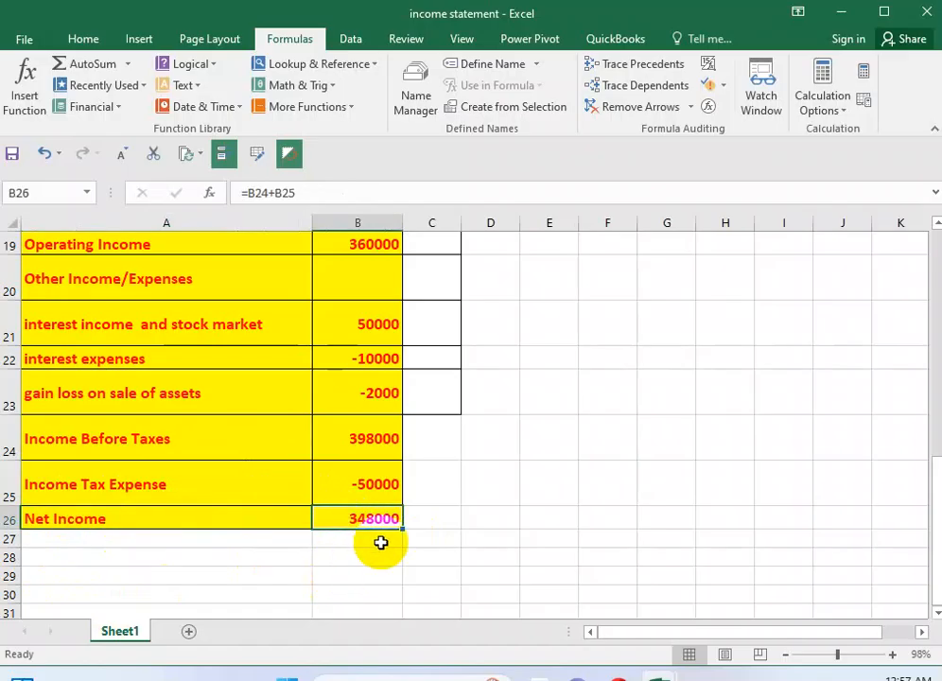
Enter 2026 in C4 as the year heading beside 2025
{"action": "scroll", "coordinate": [381, 542], "scroll_direction": "up", "scroll_amount": 6}
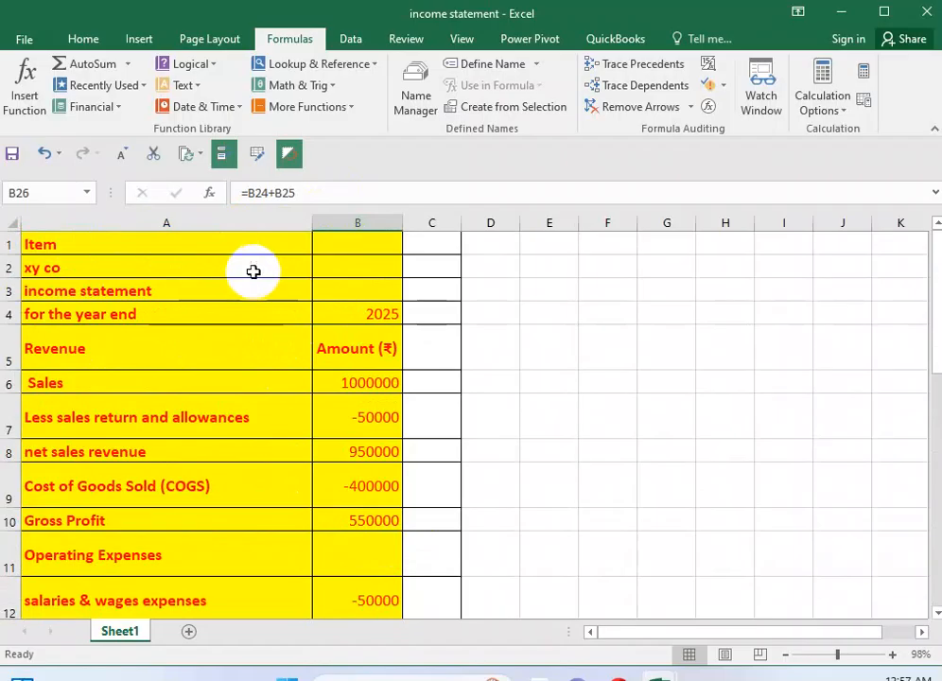
{"action": "scroll", "coordinate": [275, 334], "scroll_direction": "down", "scroll_amount": 7}
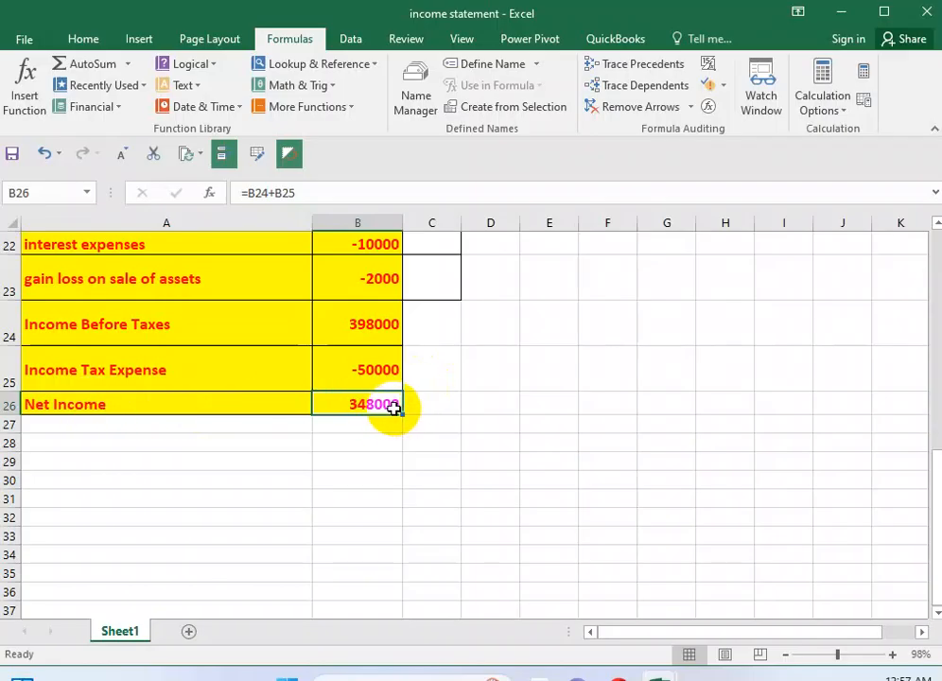
{"action": "scroll", "coordinate": [392, 407], "scroll_direction": "up", "scroll_amount": 7}
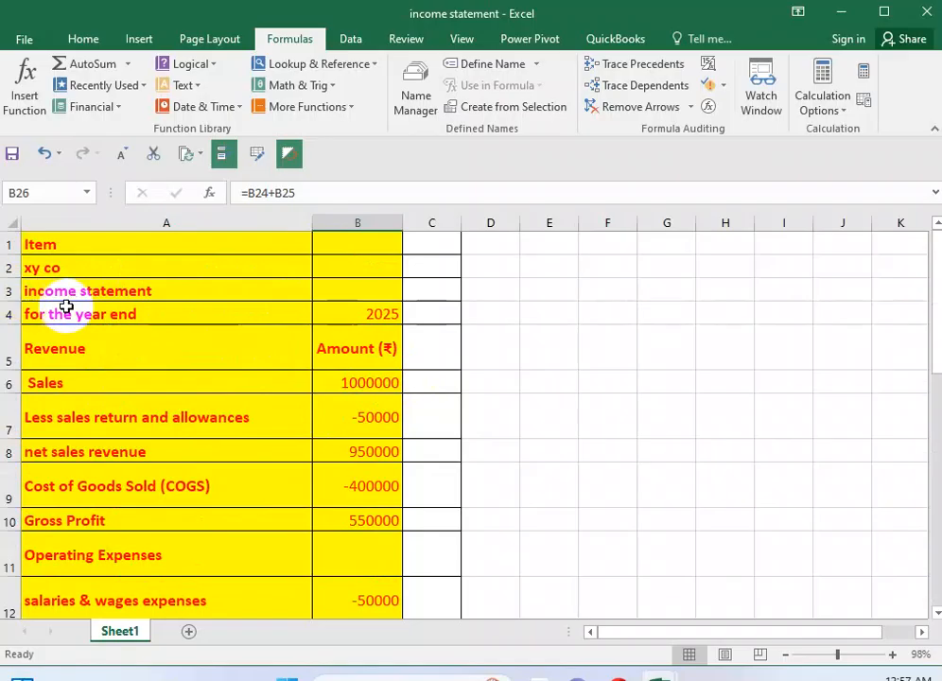
{"action": "left_click", "coordinate": [441, 315]}
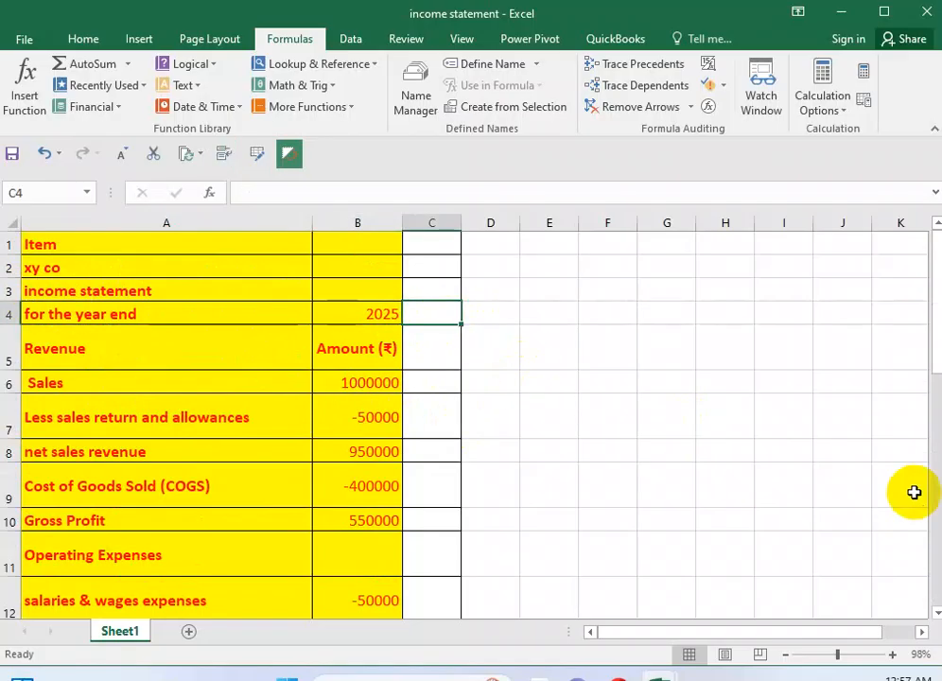
{"action": "type", "text": "2026"}
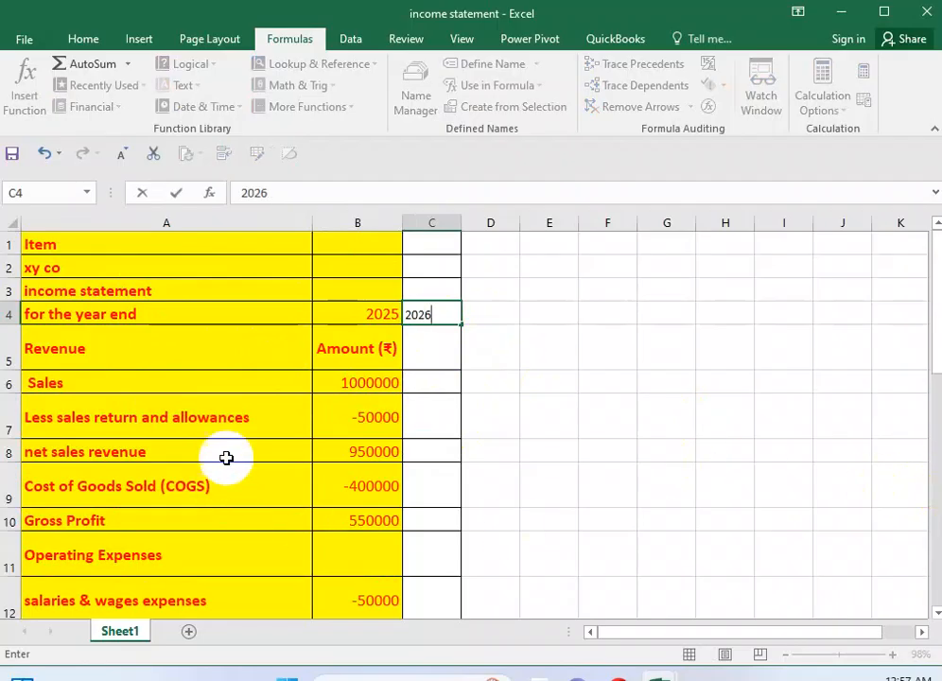
{"action": "left_click", "coordinate": [436, 383]}
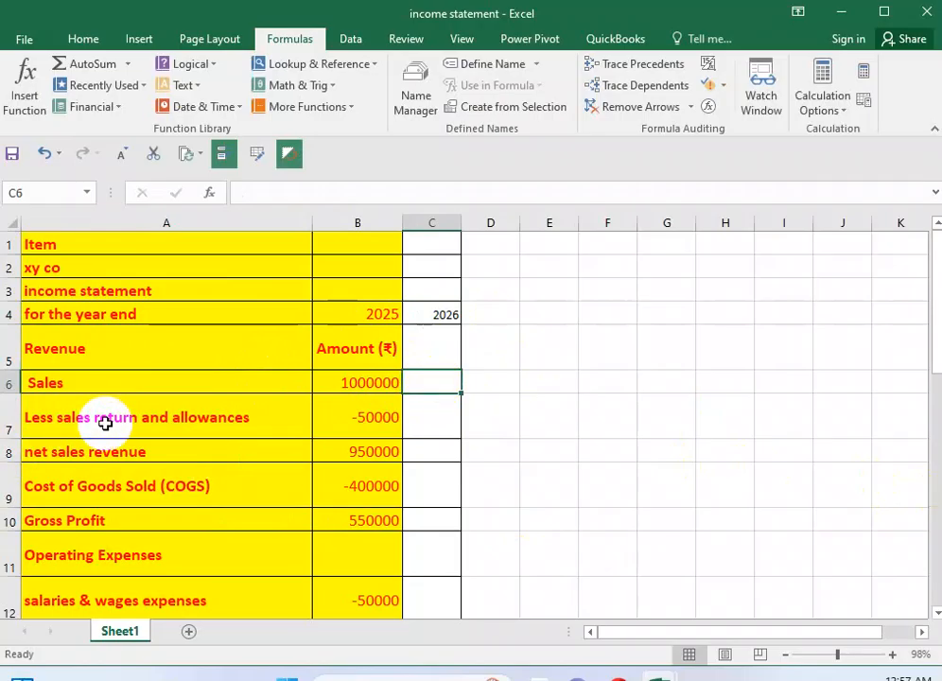
Examine the net sales revenue and gross profit formulas in B8 and B10 alongside the matching 2026 cells in column C
{"action": "left_click", "coordinate": [448, 418]}
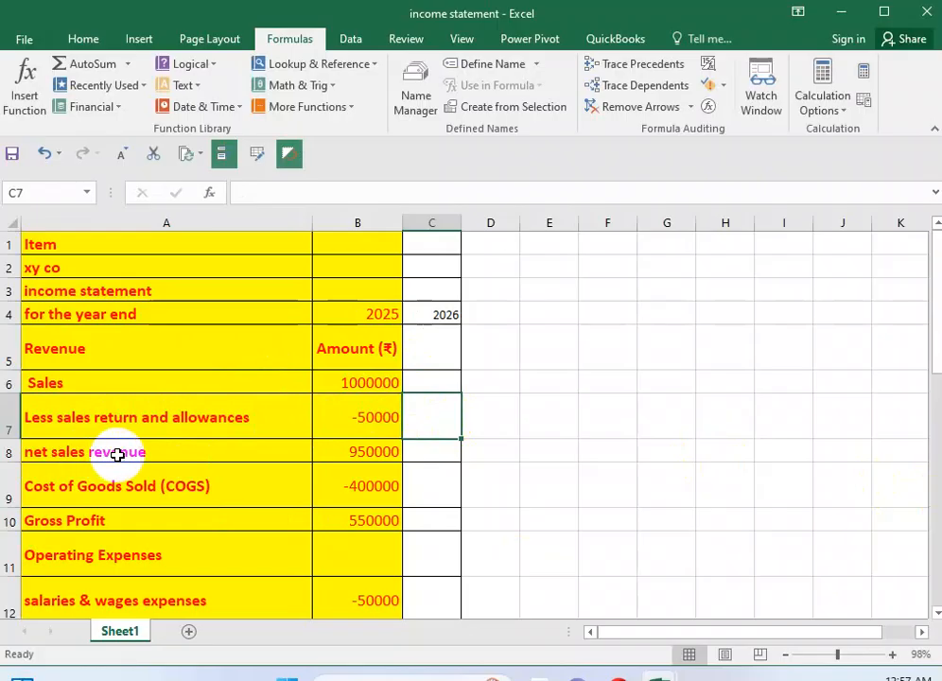
{"action": "left_click", "coordinate": [388, 455]}
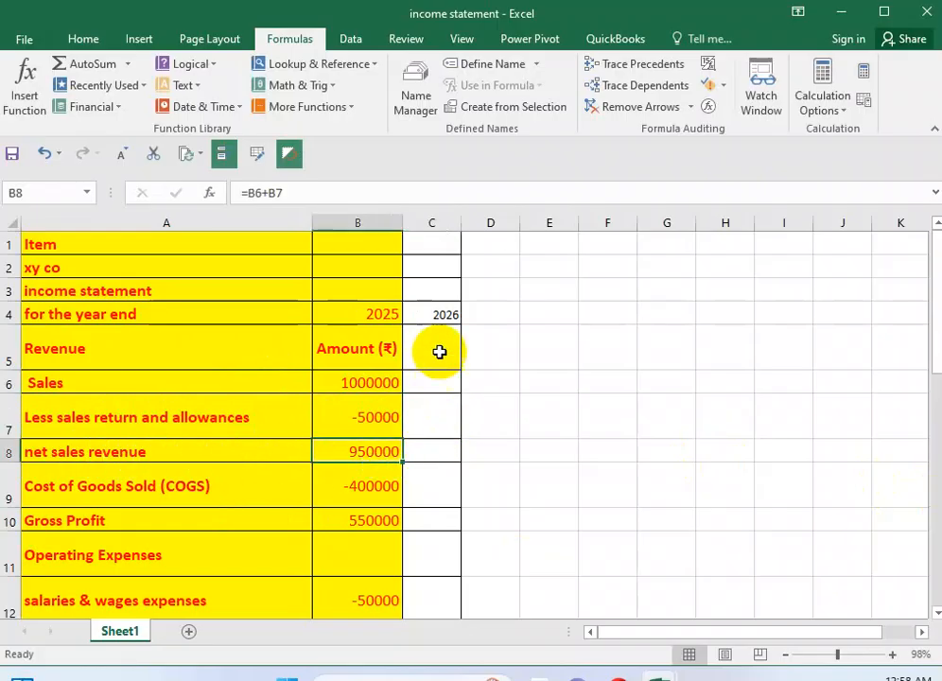
{"action": "left_click", "coordinate": [427, 456]}
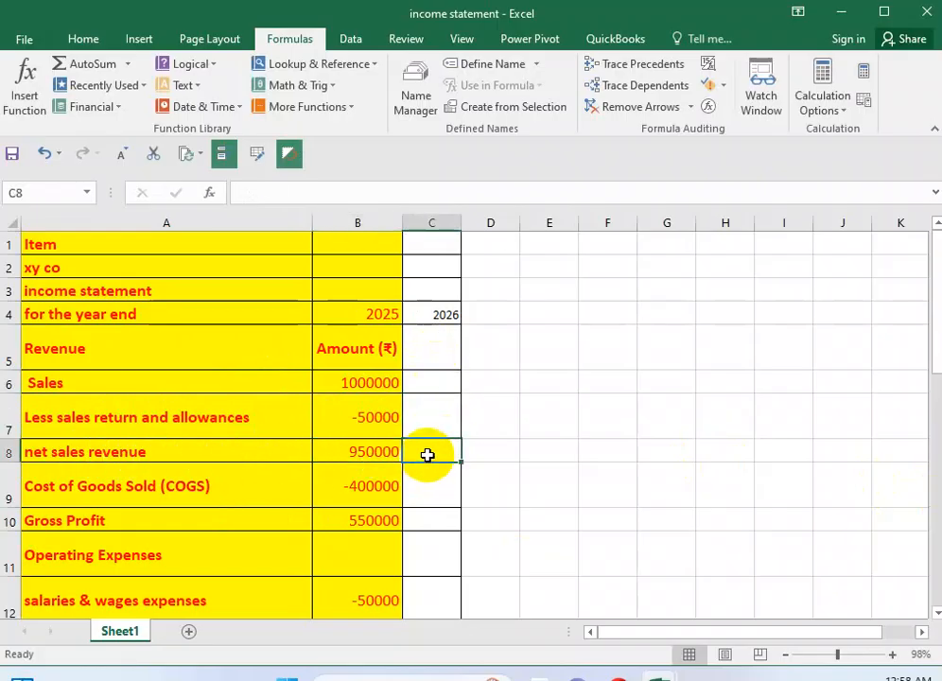
{"action": "scroll", "coordinate": [427, 456], "scroll_direction": "down", "scroll_amount": 1}
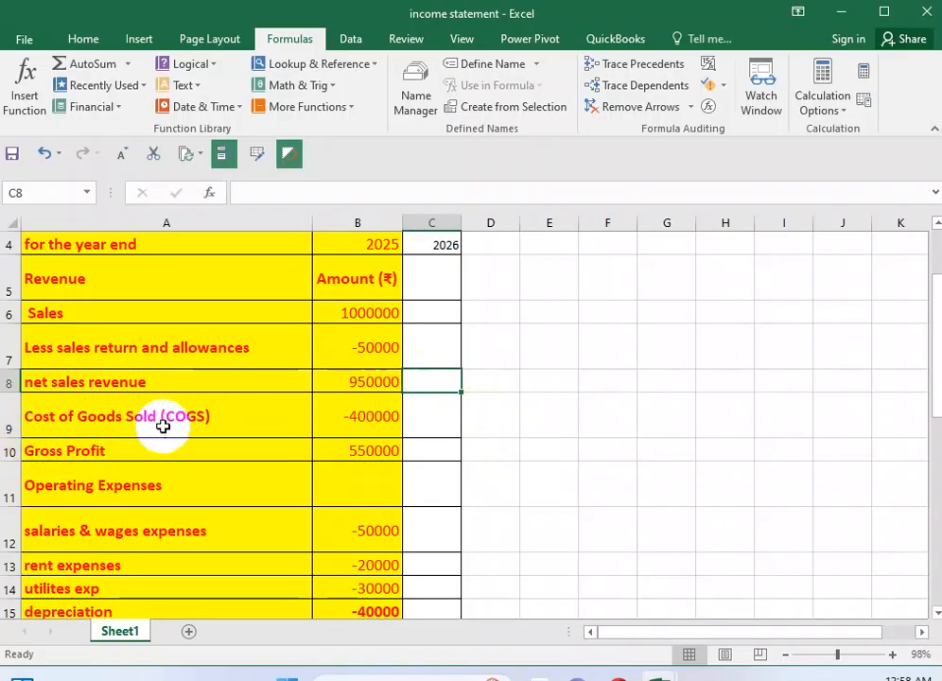
{"action": "scroll", "coordinate": [125, 473], "scroll_direction": "down", "scroll_amount": 1}
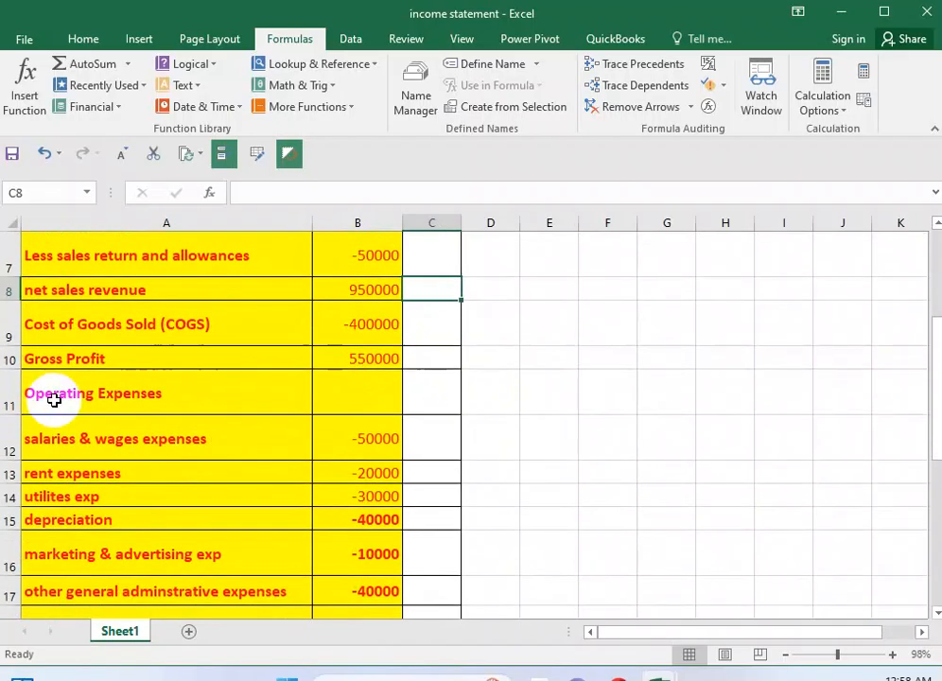
{"action": "left_click", "coordinate": [379, 356]}
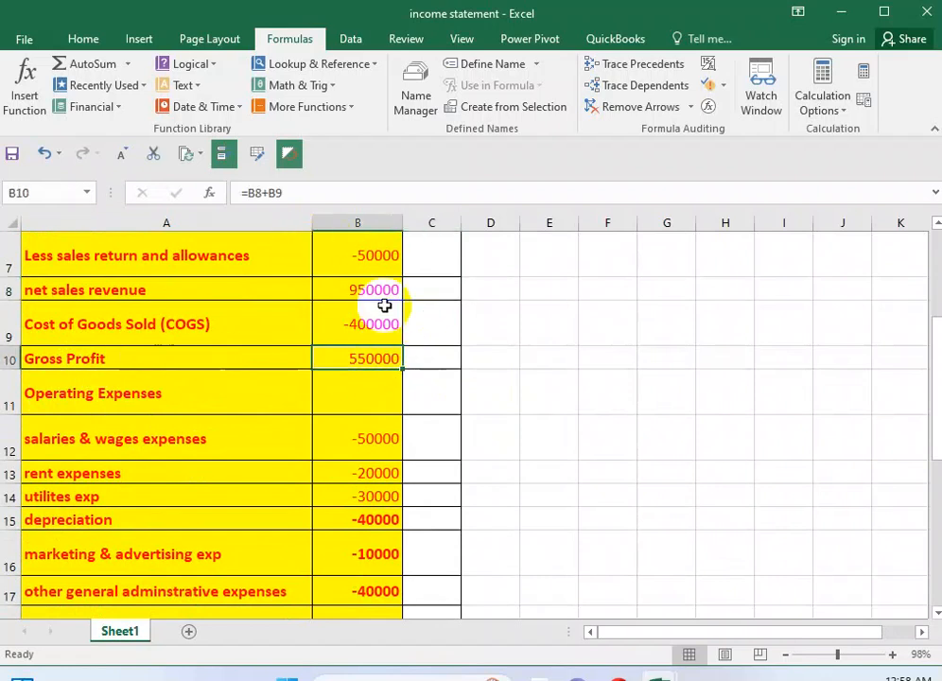
{"action": "left_click", "coordinate": [429, 361]}
{"action": "scroll", "coordinate": [430, 362], "scroll_direction": "up", "scroll_amount": 2}
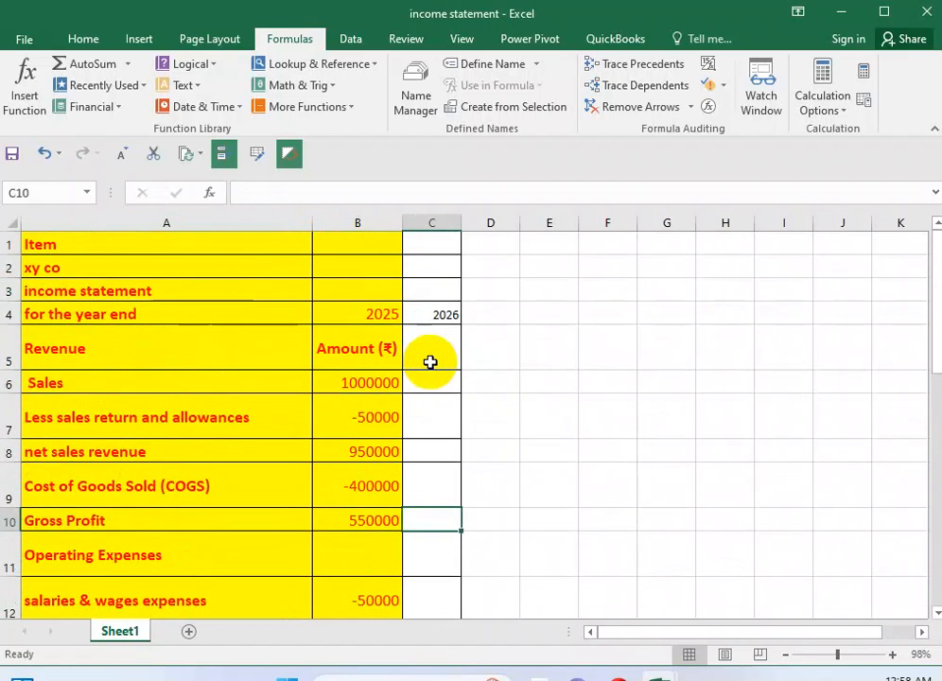
Look over the 2026 amount cells from C5 to C15, the 2025 cost of goods sold, and the gross profit cells in row 10
{"action": "scroll", "coordinate": [428, 423], "scroll_direction": "down", "scroll_amount": 1}
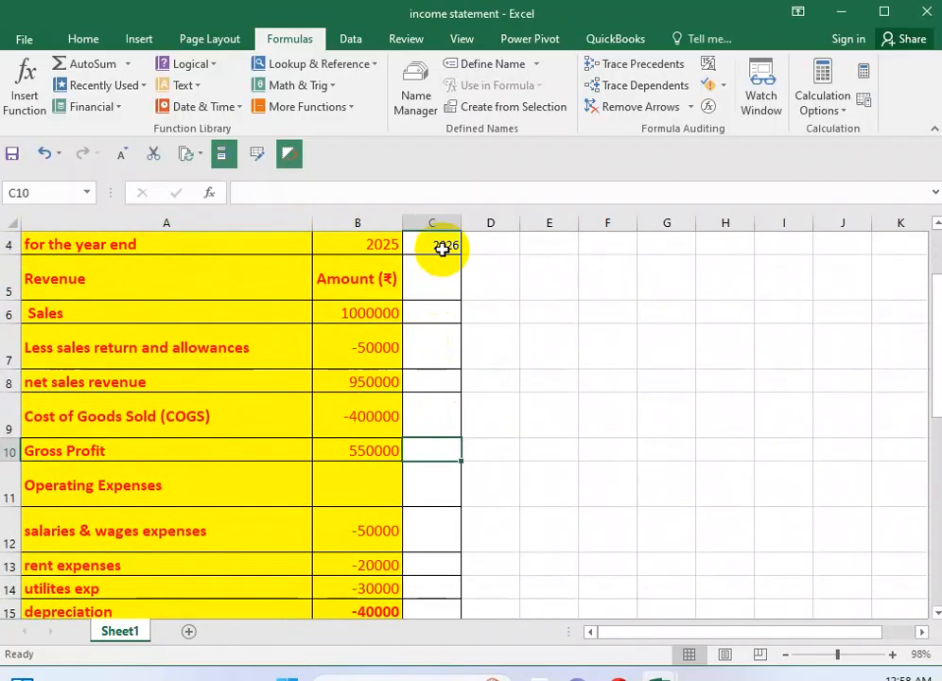
{"action": "left_click", "coordinate": [442, 278]}
{"action": "left_click_drag", "start_coordinate": [439, 284], "coordinate": [451, 614]}
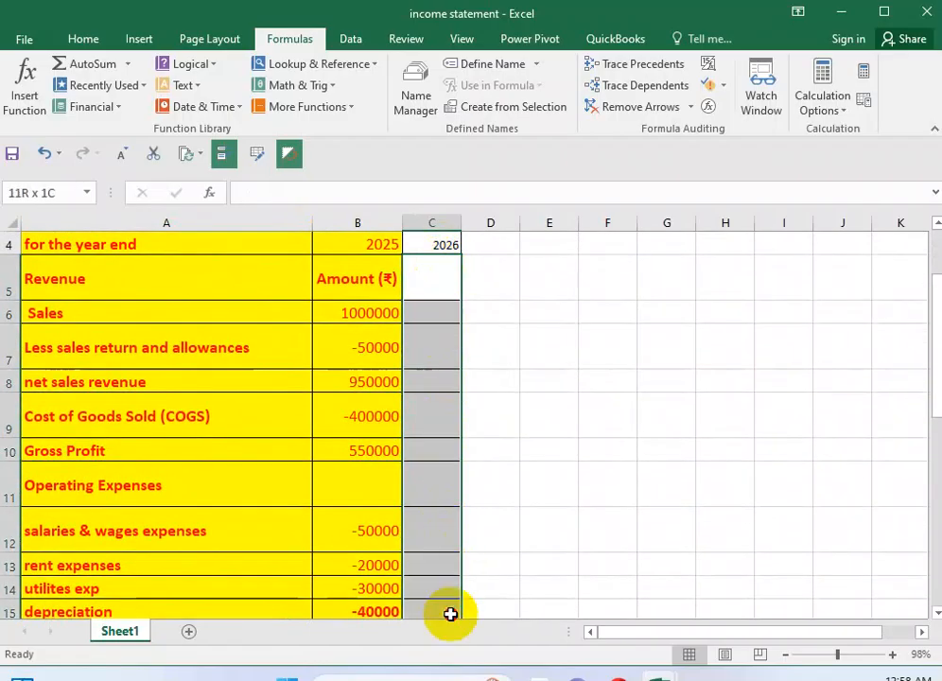
{"action": "left_click", "coordinate": [354, 414]}
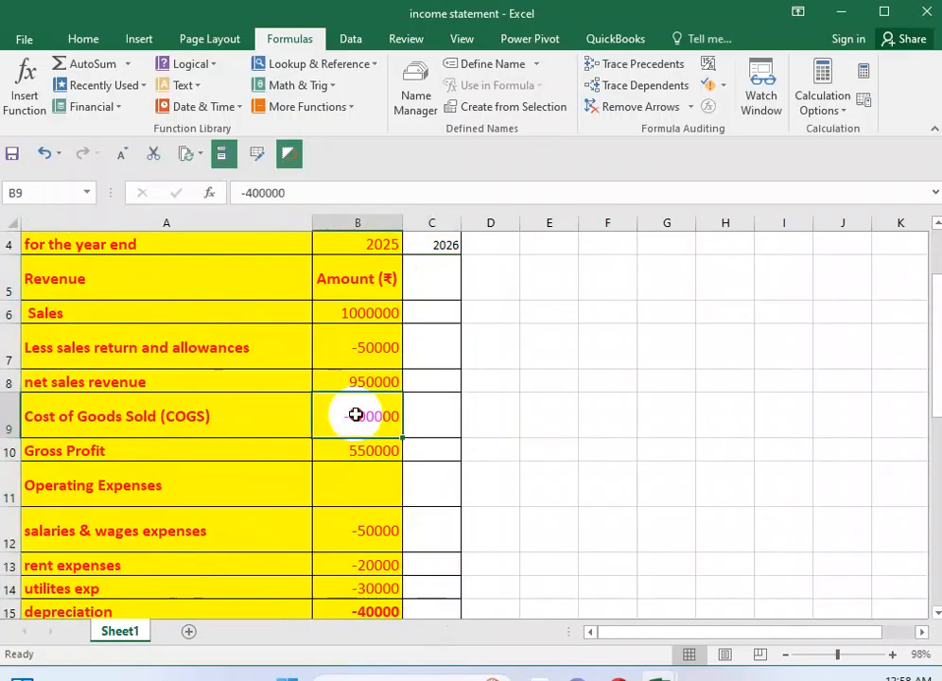
{"action": "left_click", "coordinate": [358, 449]}
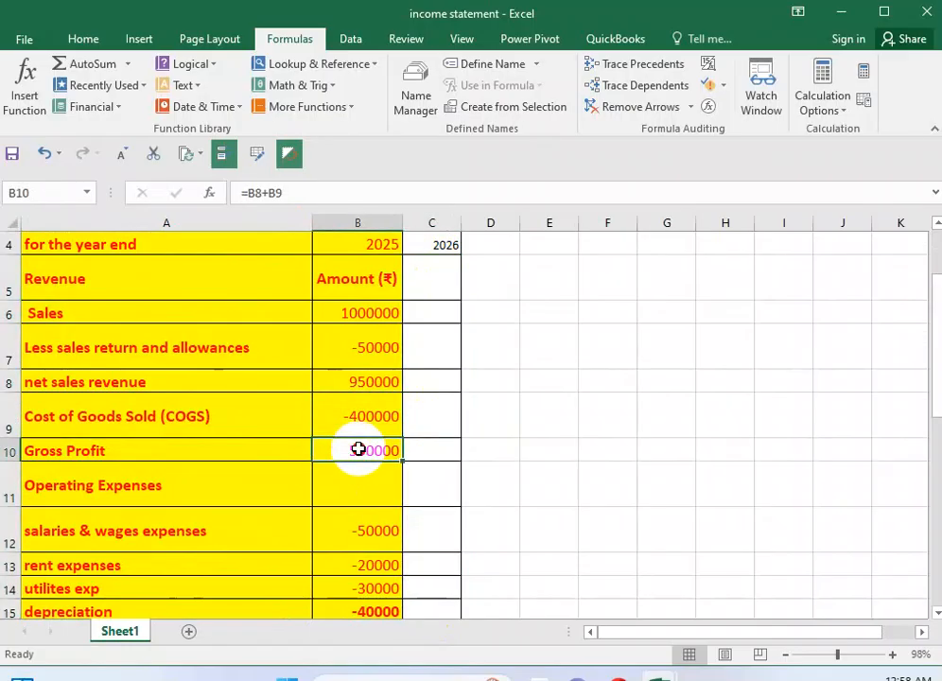
{"action": "left_click_drag", "start_coordinate": [359, 449], "coordinate": [421, 465]}
{"action": "left_click", "coordinate": [444, 445]}
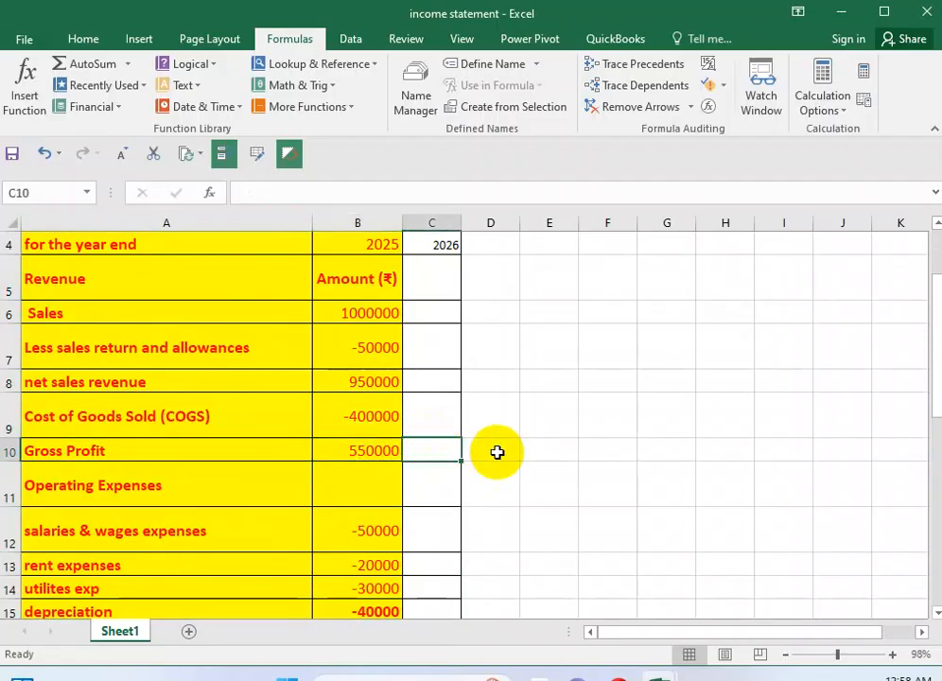
Review the whole income statement, from the company and year headings through sales, expenses and other income to net income in row 26
{"action": "scroll", "coordinate": [484, 438], "scroll_direction": "down", "scroll_amount": 7}
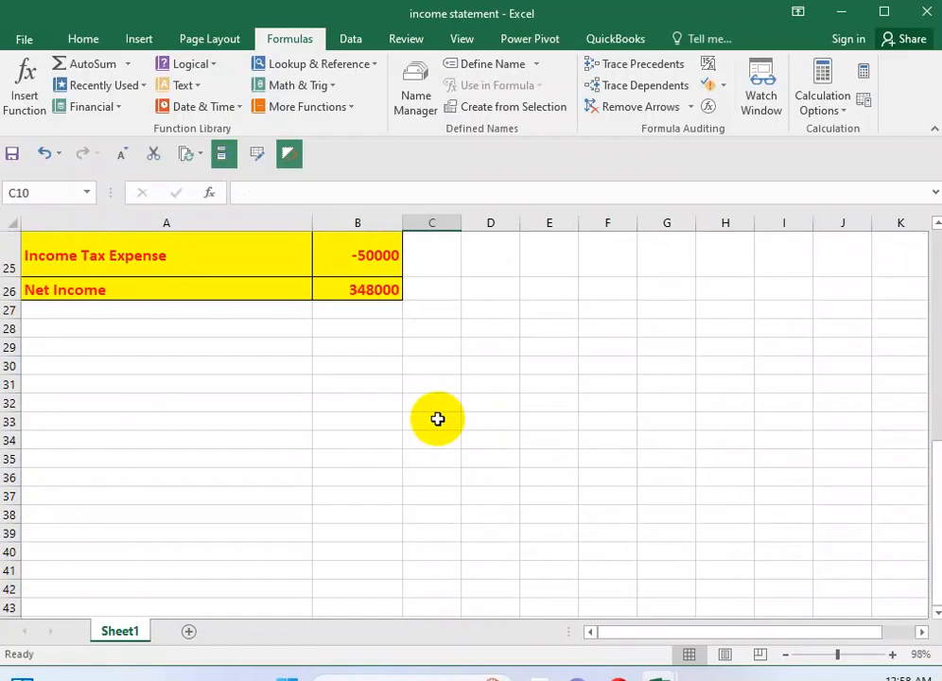
{"action": "scroll", "coordinate": [437, 418], "scroll_direction": "up", "scroll_amount": 5}
{"action": "scroll", "coordinate": [437, 418], "scroll_direction": "up", "scroll_amount": 3}
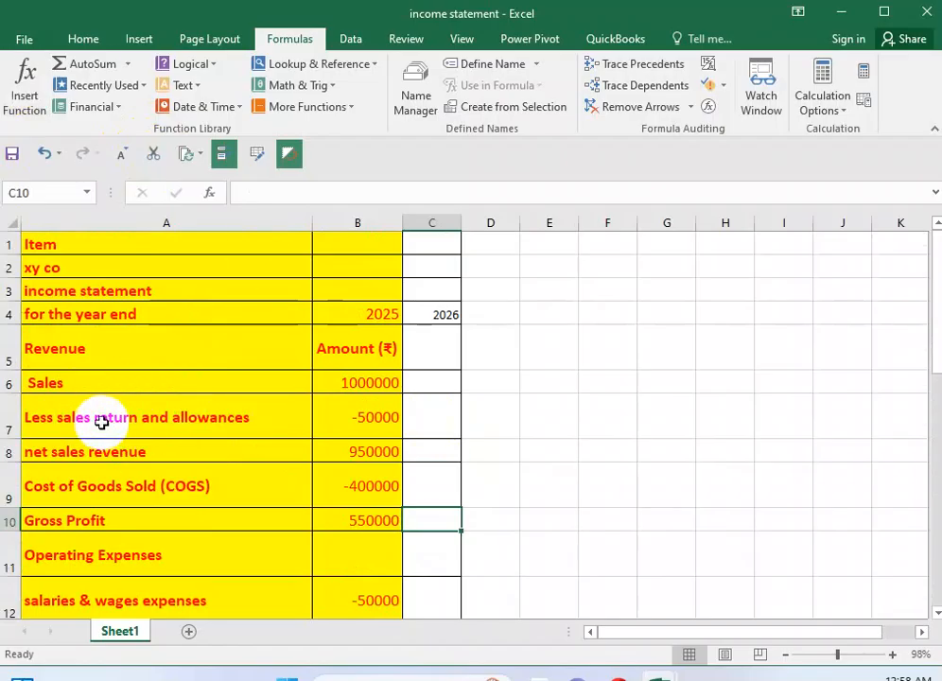
{"action": "scroll", "coordinate": [123, 397], "scroll_direction": "down", "scroll_amount": 2}
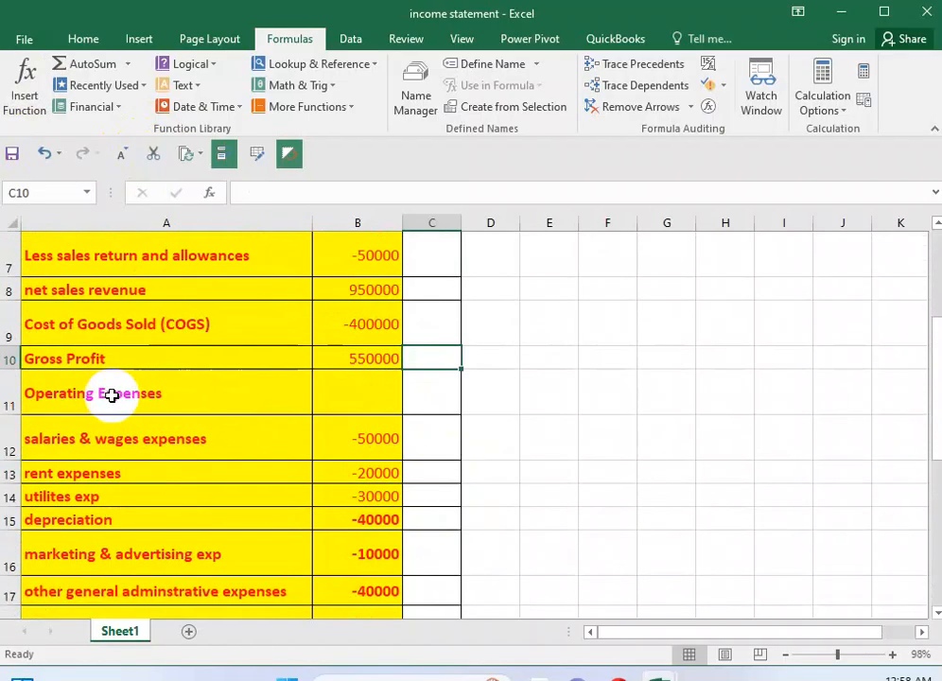
{"action": "scroll", "coordinate": [80, 501], "scroll_direction": "down", "scroll_amount": 3}
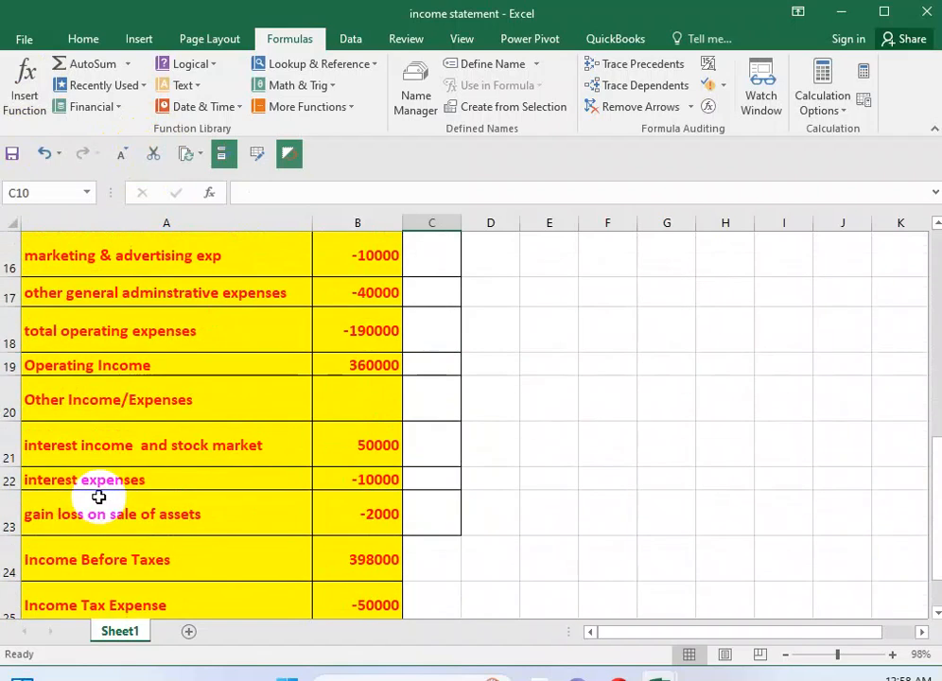
{"action": "scroll", "coordinate": [90, 444], "scroll_direction": "down", "scroll_amount": 3}
{"action": "scroll", "coordinate": [166, 389], "scroll_direction": "up", "scroll_amount": 4}
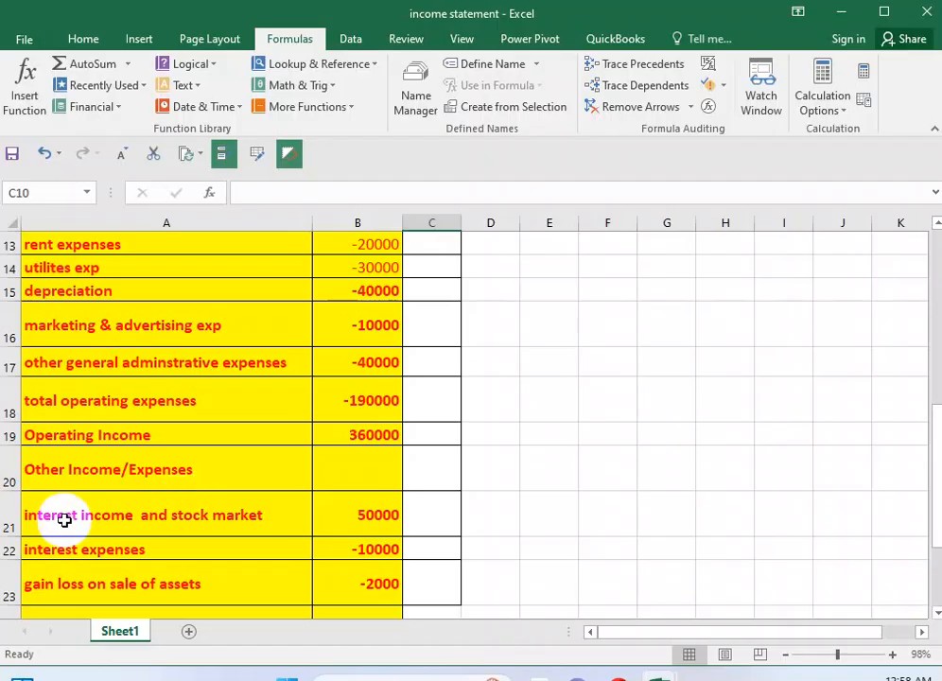
{"action": "scroll", "coordinate": [151, 326], "scroll_direction": "up", "scroll_amount": 3}
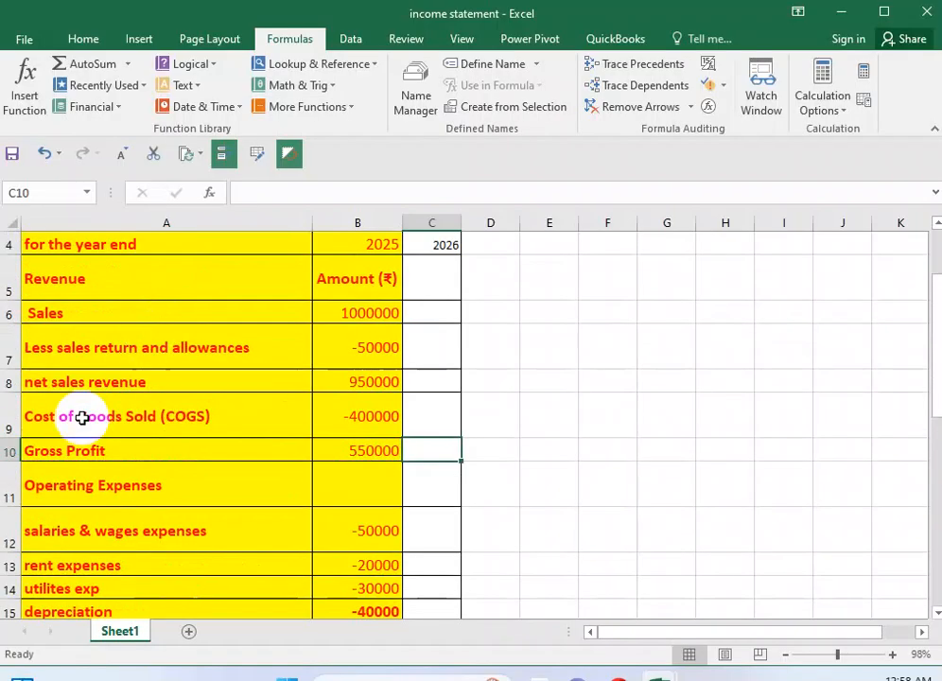
Examine the operating expense lines from salaries and wages in row 12 to other general administrative expenses in row 17, alongside gross profit and operating income
{"action": "scroll", "coordinate": [110, 489], "scroll_direction": "down", "scroll_amount": 3}
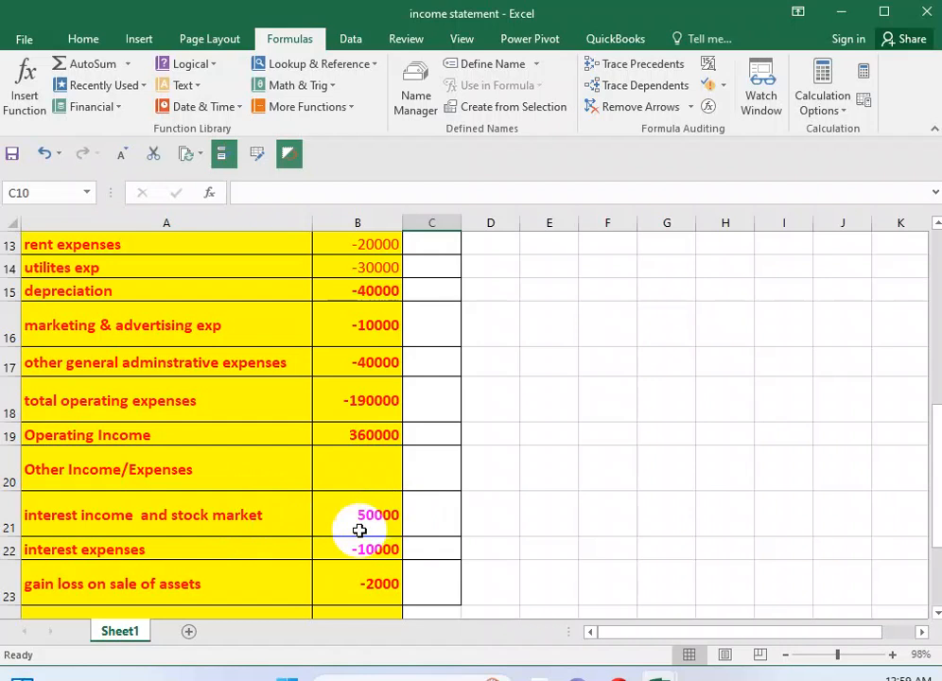
{"action": "scroll", "coordinate": [106, 416], "scroll_direction": "up", "scroll_amount": 1}
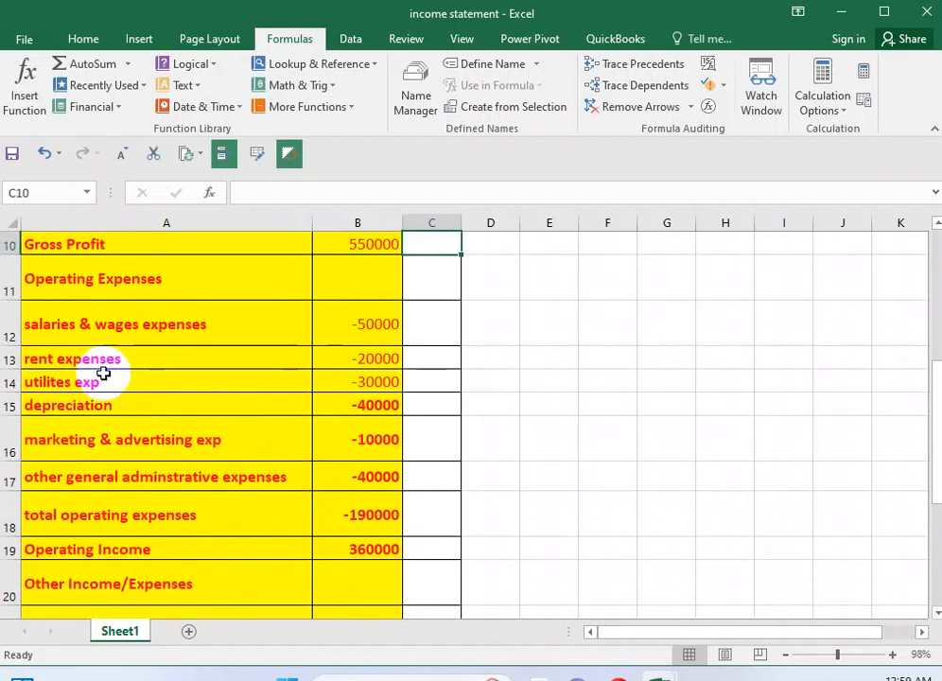
{"action": "scroll", "coordinate": [172, 295], "scroll_direction": "up", "scroll_amount": 2}
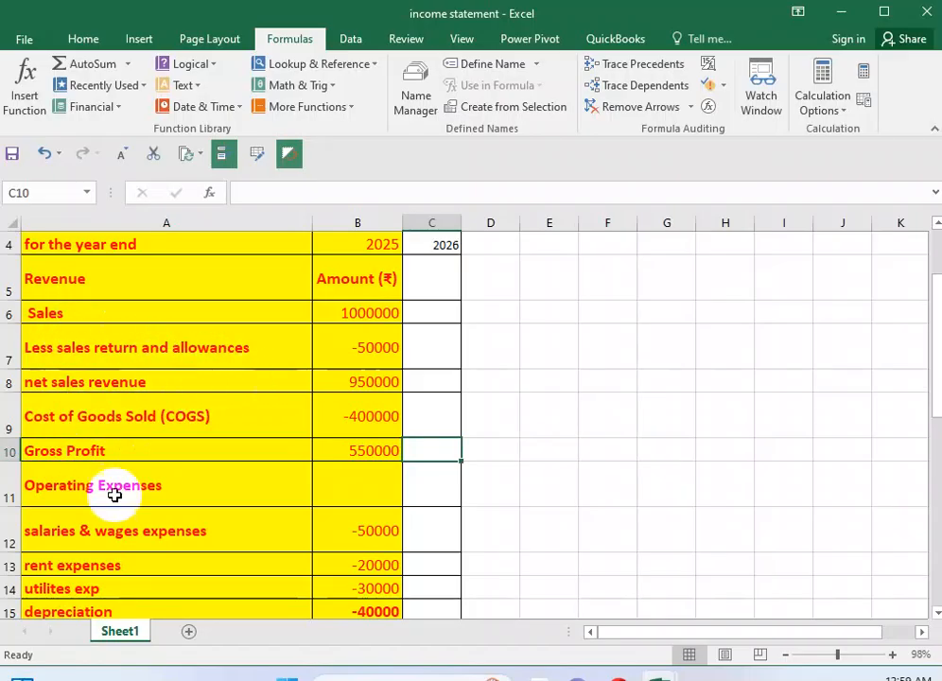
{"action": "scroll", "coordinate": [100, 487], "scroll_direction": "down", "scroll_amount": 1}
{"action": "scroll", "coordinate": [109, 482], "scroll_direction": "down", "scroll_amount": 1}
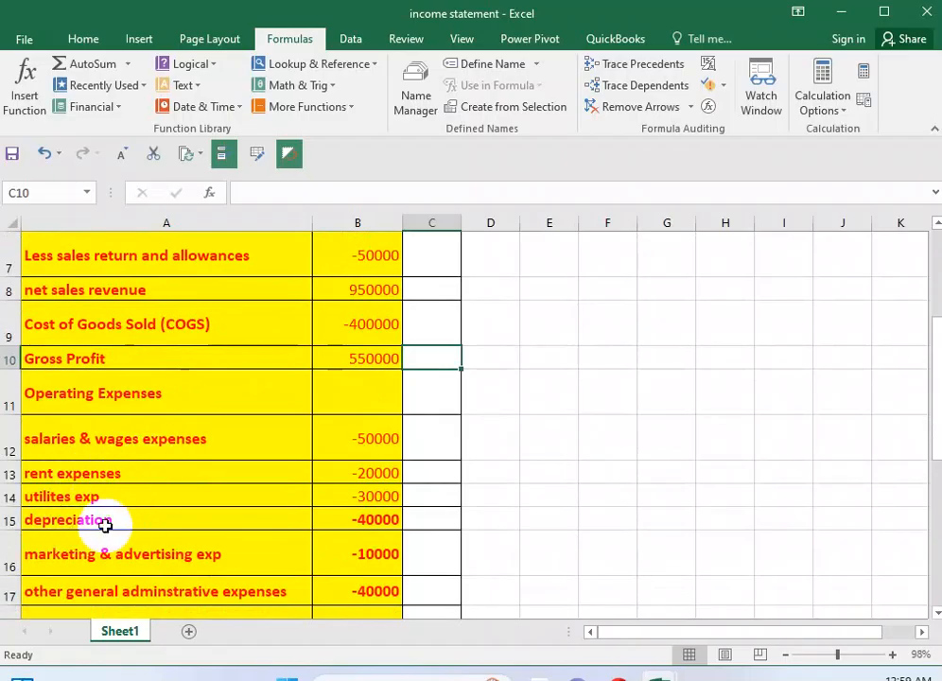
{"action": "scroll", "coordinate": [77, 511], "scroll_direction": "down", "scroll_amount": 3}
{"action": "left_click", "coordinate": [94, 477]}
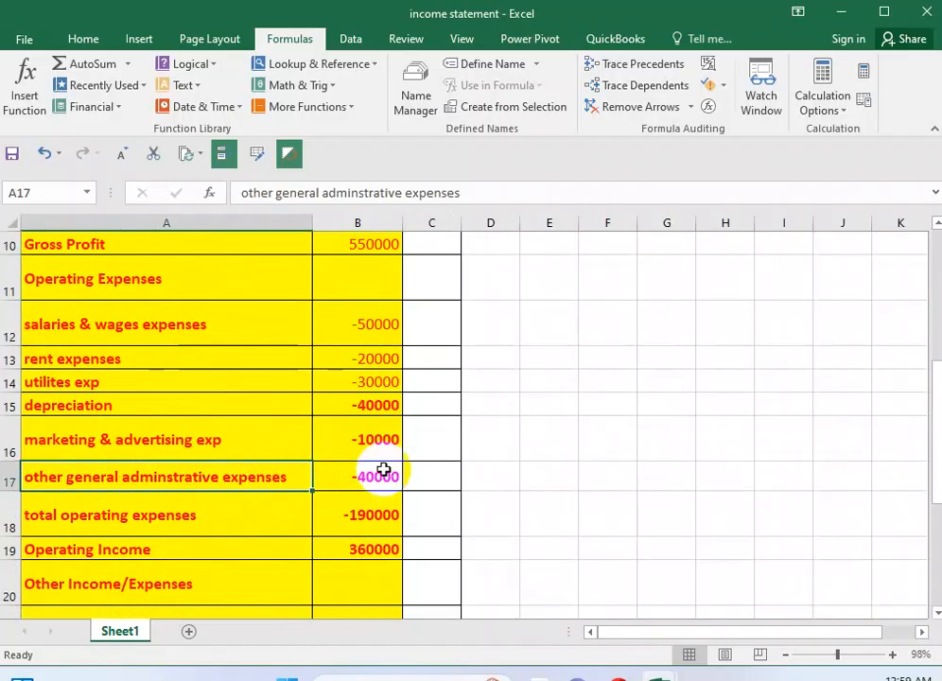
{"action": "scroll", "coordinate": [383, 470], "scroll_direction": "up", "scroll_amount": 3}
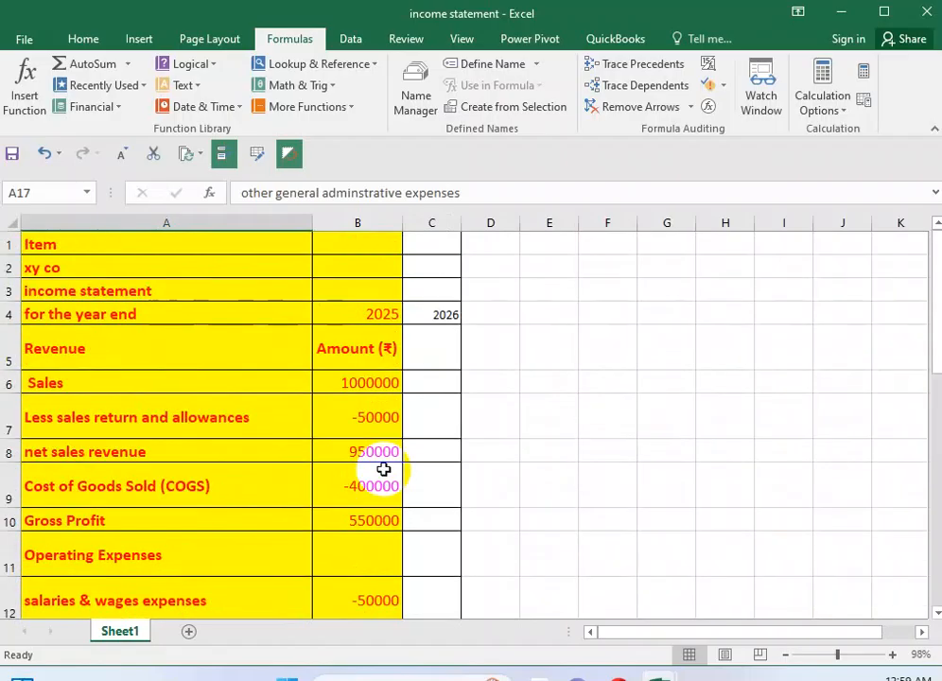
{"action": "left_click", "coordinate": [488, 306]}
{"action": "type", "text": "20"}
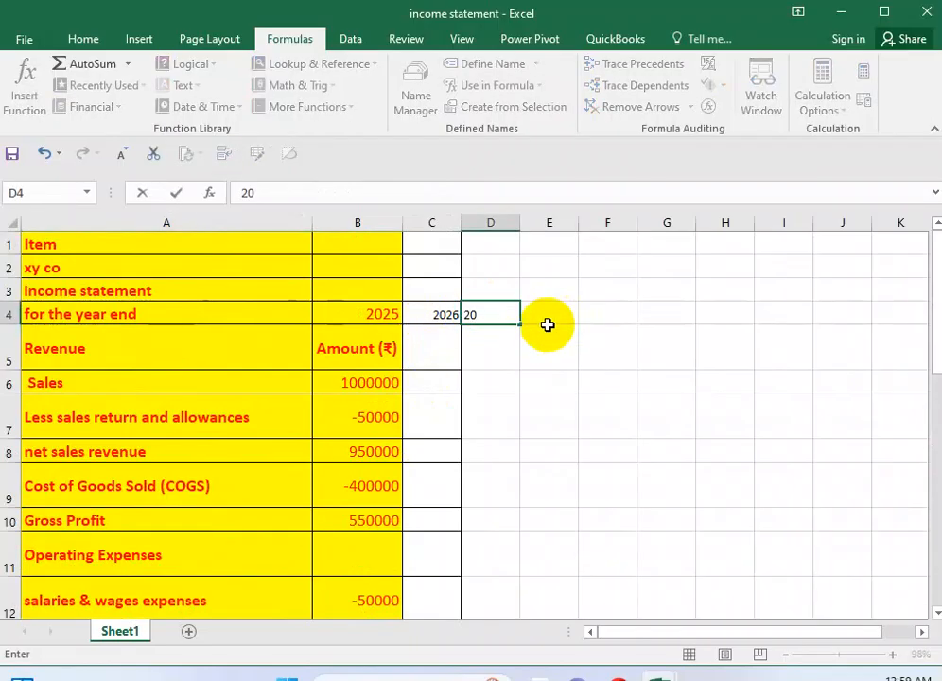
{"action": "left_click", "coordinate": [489, 314]}
{"action": "key", "text": "BackSpace"}
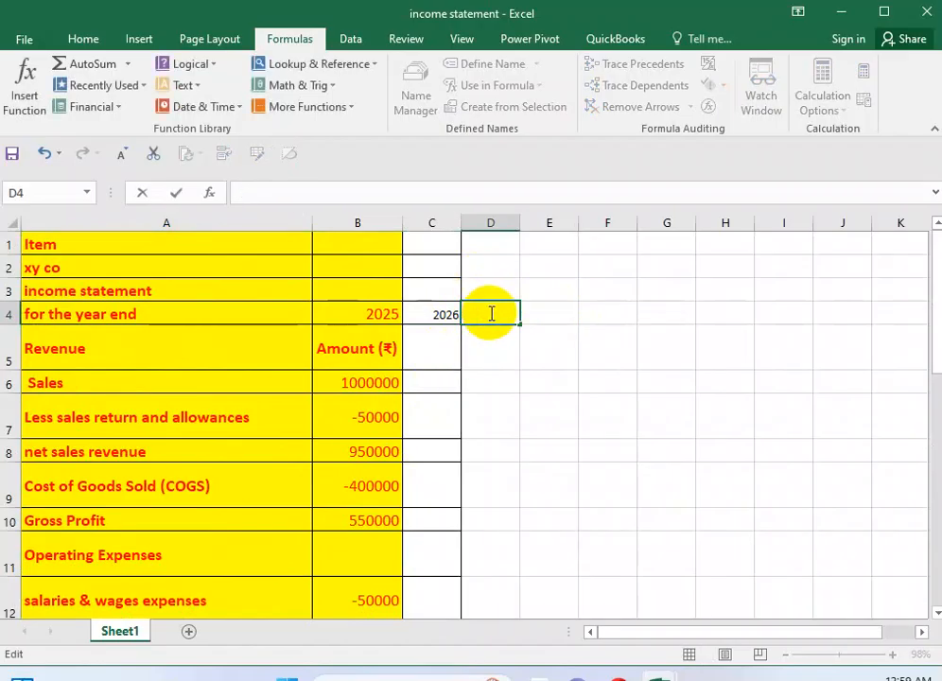
{"action": "left_click", "coordinate": [468, 351]}
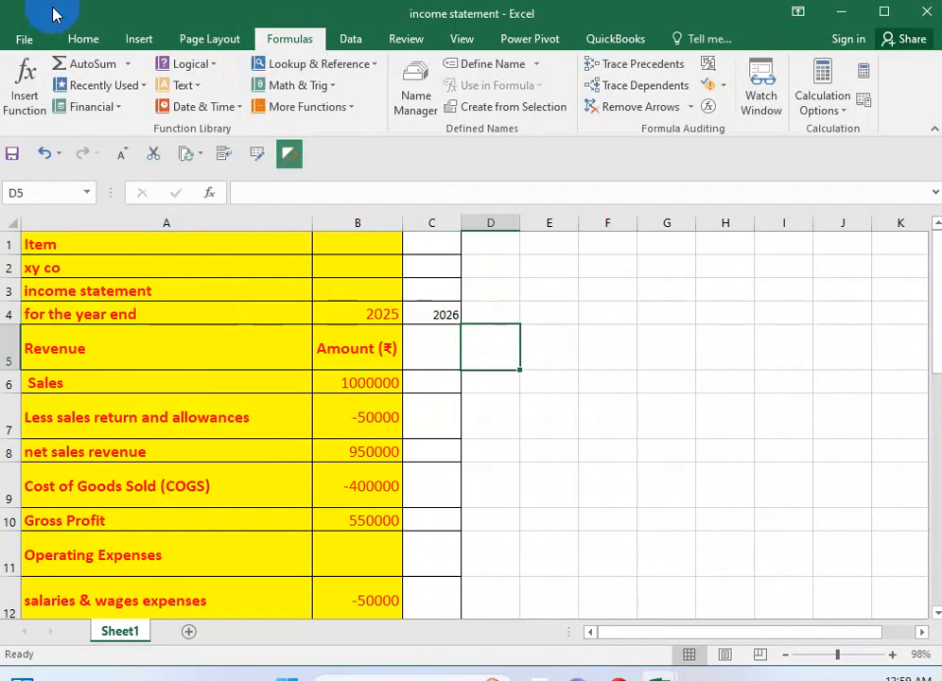